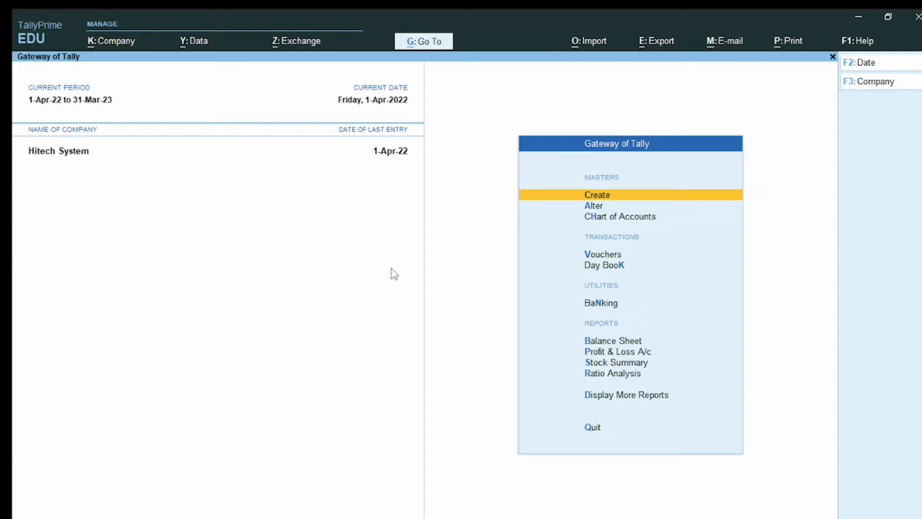
- Open the Robin Electronics purchase voucher from the Day Book to review its items, rates and taxes
left_click(614, 266)
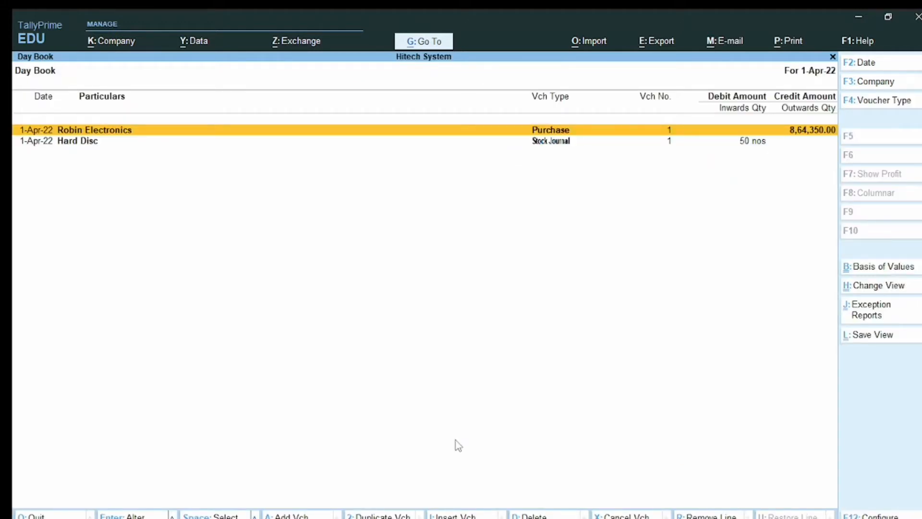
left_click(607, 134)
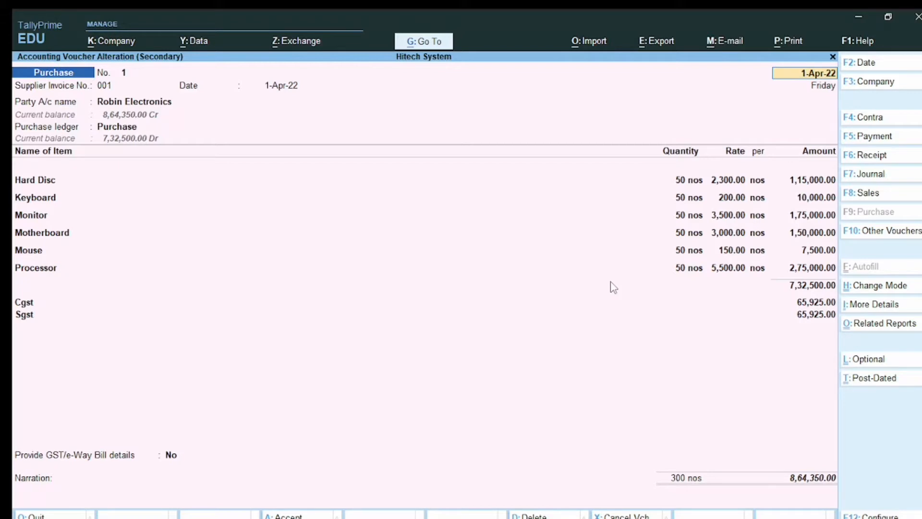
key("BackSpace")
key("Escape")
key("y")
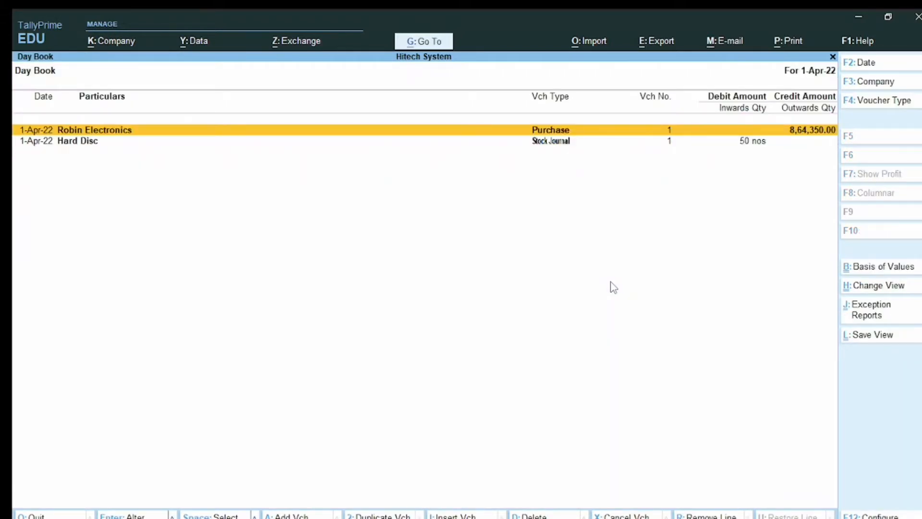
- Review the stock journal voucher's material transfer from Calicut to Thrissur, and return to the Gateway of Tally
key("Down")
key("Return")
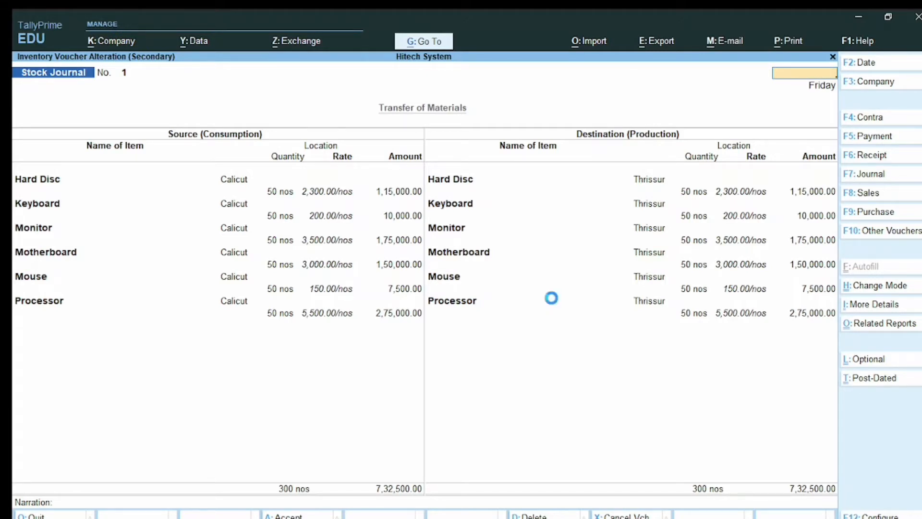
key("Escape")
key("y")
key("Escape")
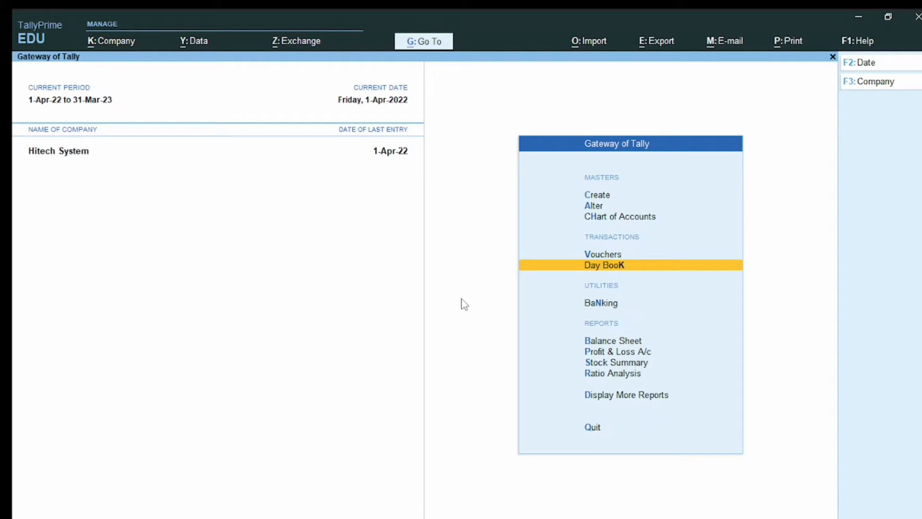
- Start creating a new stock item master named Computer, without an alias
key("Up")
key("Up")
key("Up")
key("Up")
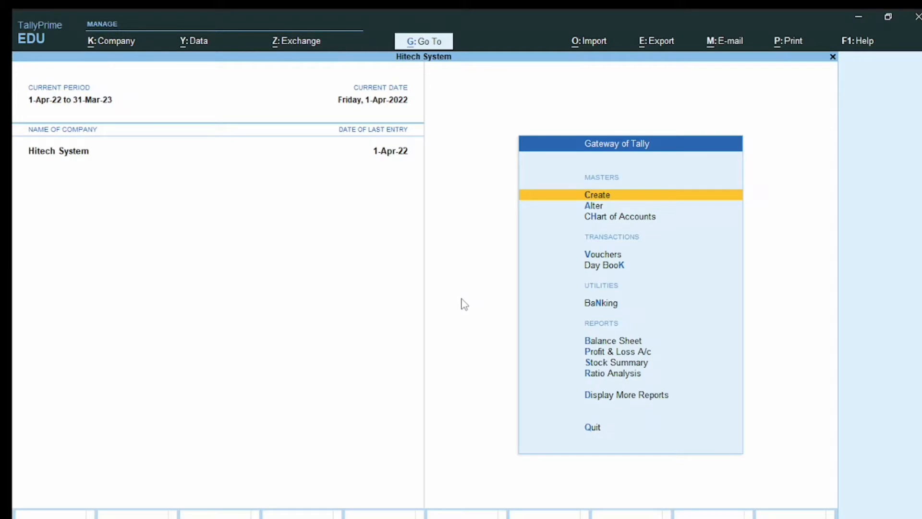
key("Return")
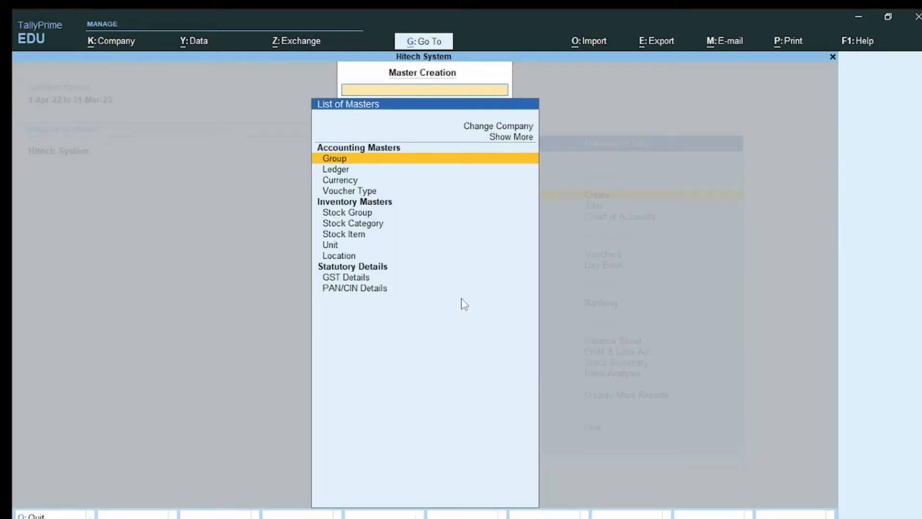
left_click(349, 237)
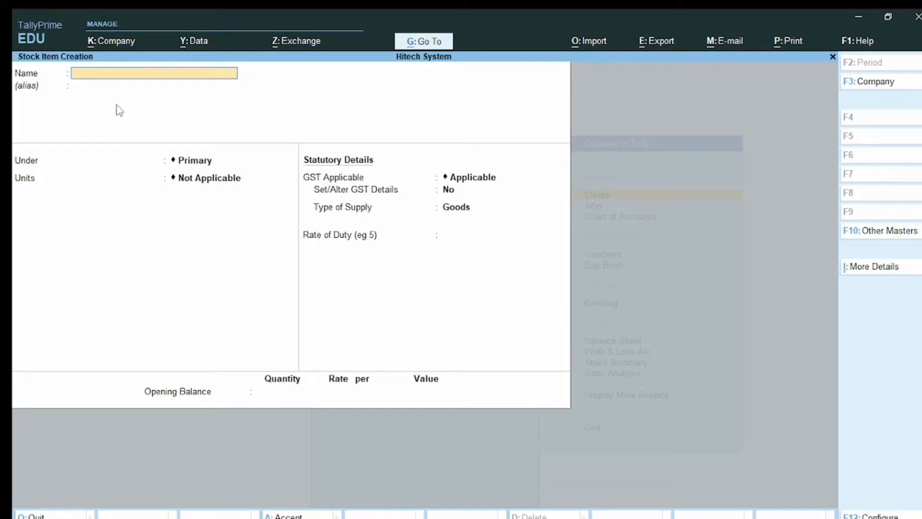
type("Computer")
key("Return")
key("Return")
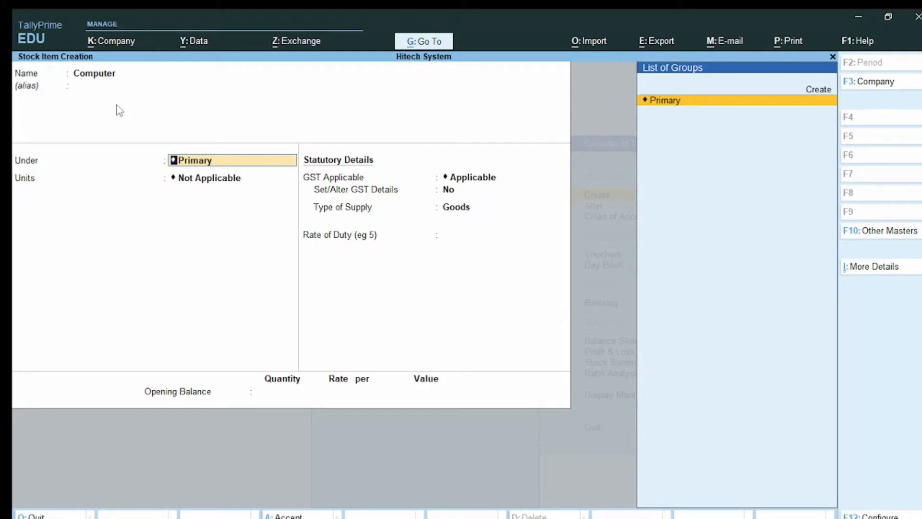
- Create a stock group named Finished Goods under Primary and assign the Computer item to it
key("Up")
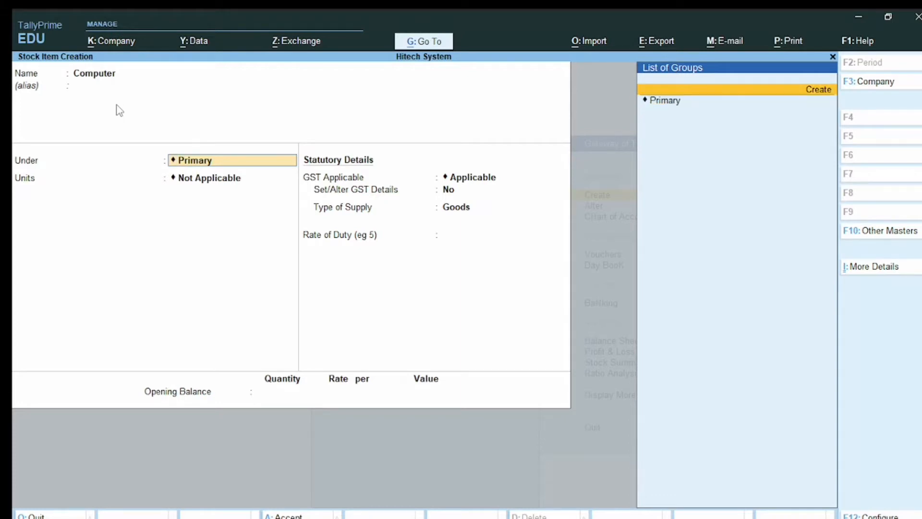
key("Return")
type("F")
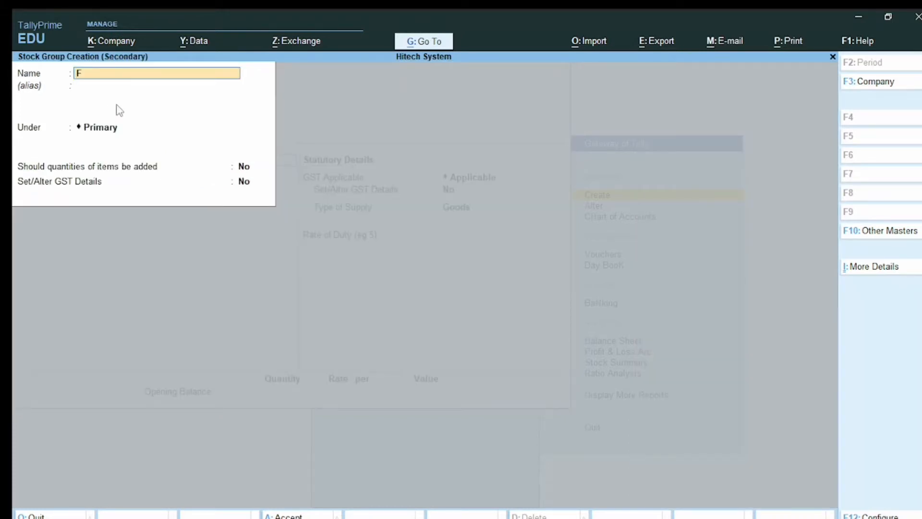
type("inished Goods")
key("Return")
key("Return")
key("Return")
key("Return")
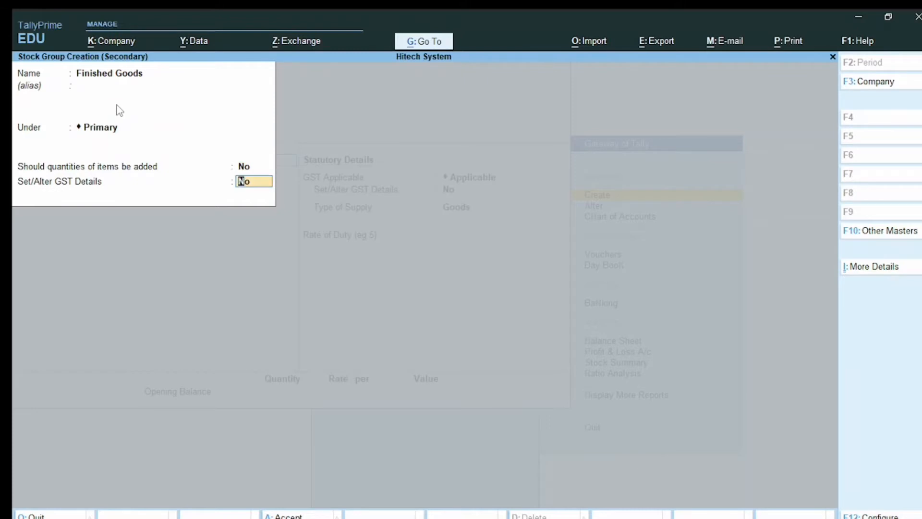
key("Return")
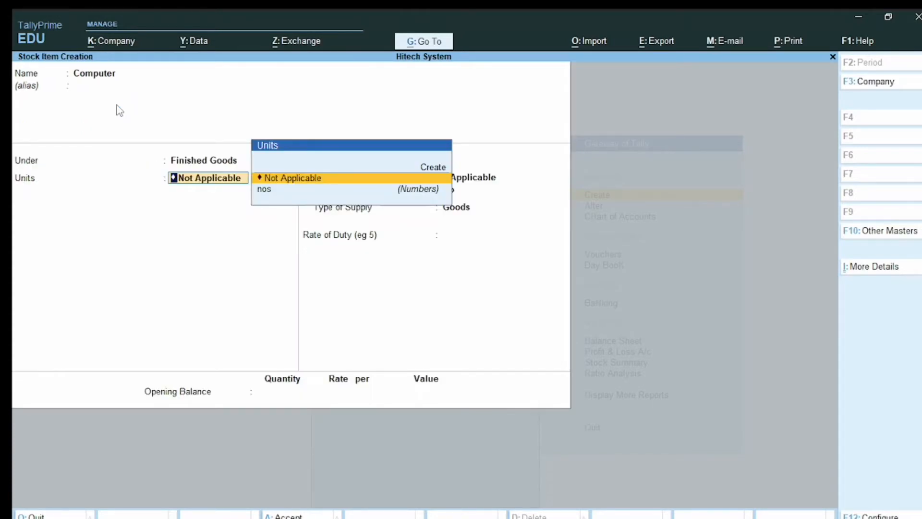
- Set the item's unit to nos and enable Set Components List (Bill of Materials) in the stock item configuration
left_click(271, 195)
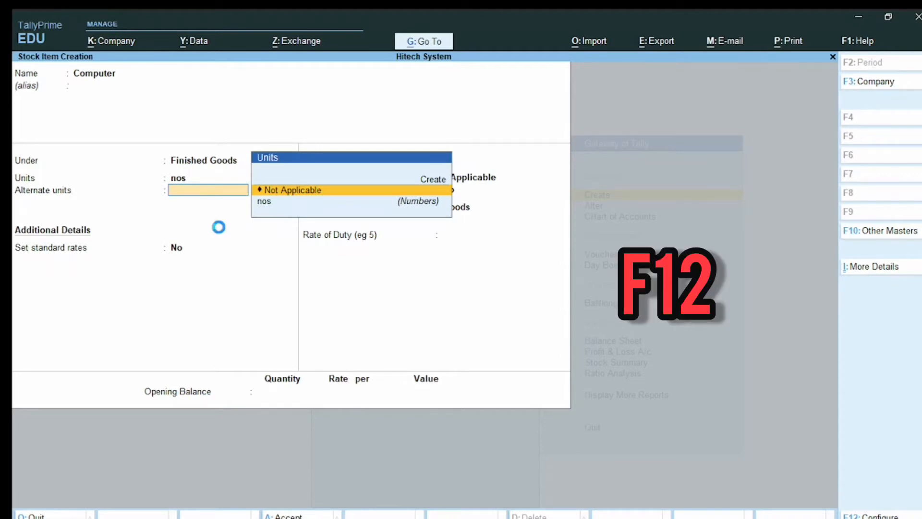
key("F12")
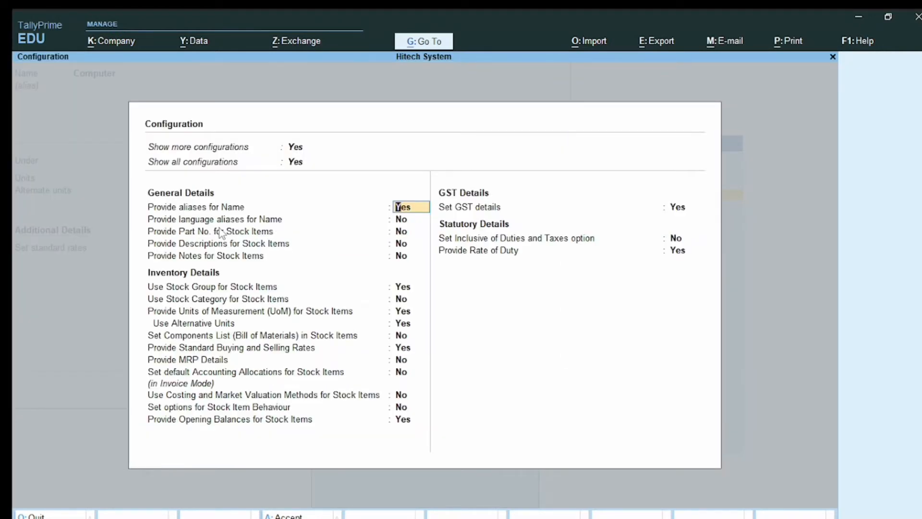
key("Down")
key("Down")
key("Down")
key("Down")
key("Down")
key("Down")
key("Down")
key("Down")
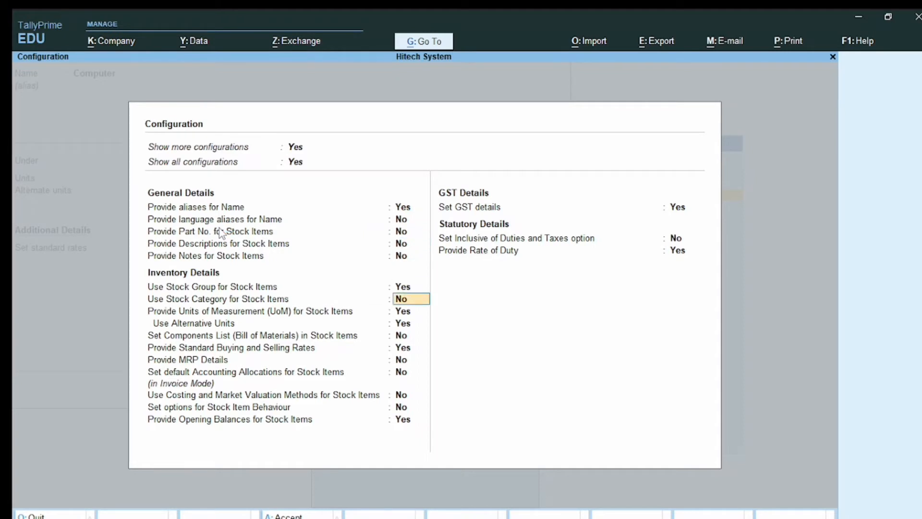
key("Down")
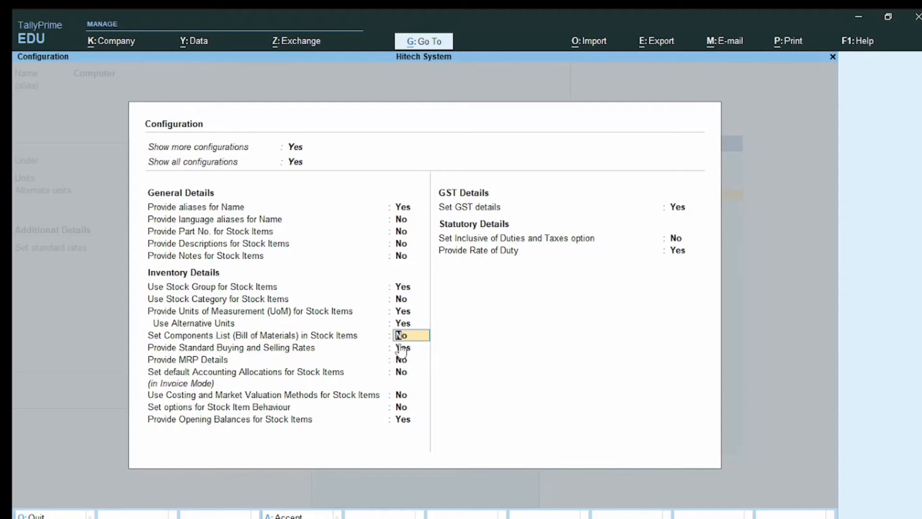
type("y")
key("Return")
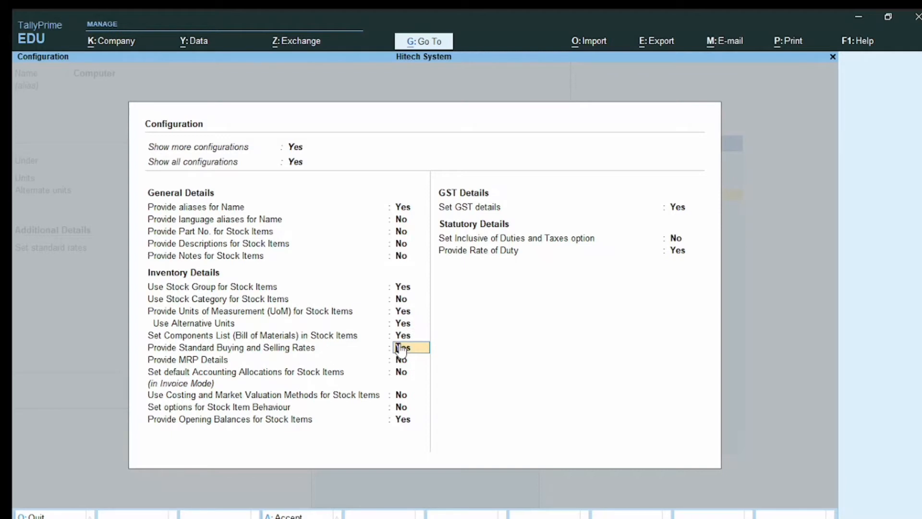
key("ctrl+a")
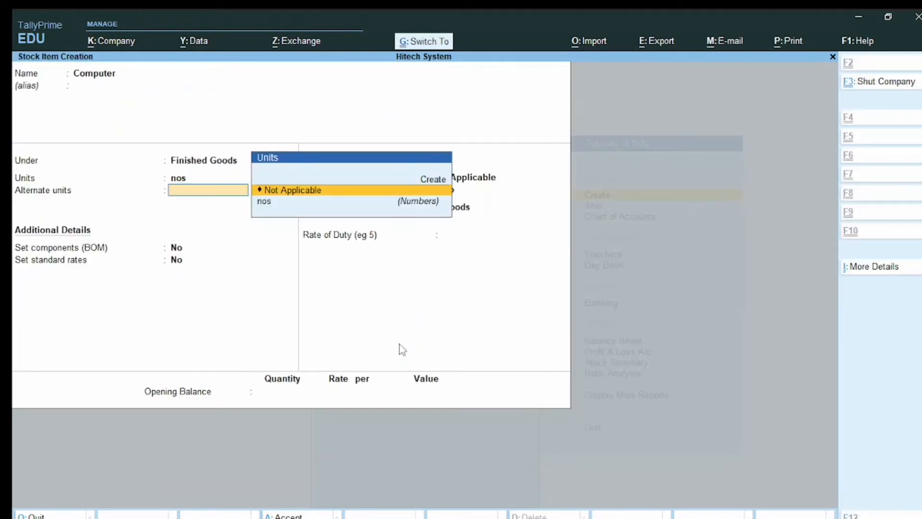
- Enable Set components (BOM) for the item and create a BOM named Computer with a unit of manufacture of 1
key("Return")
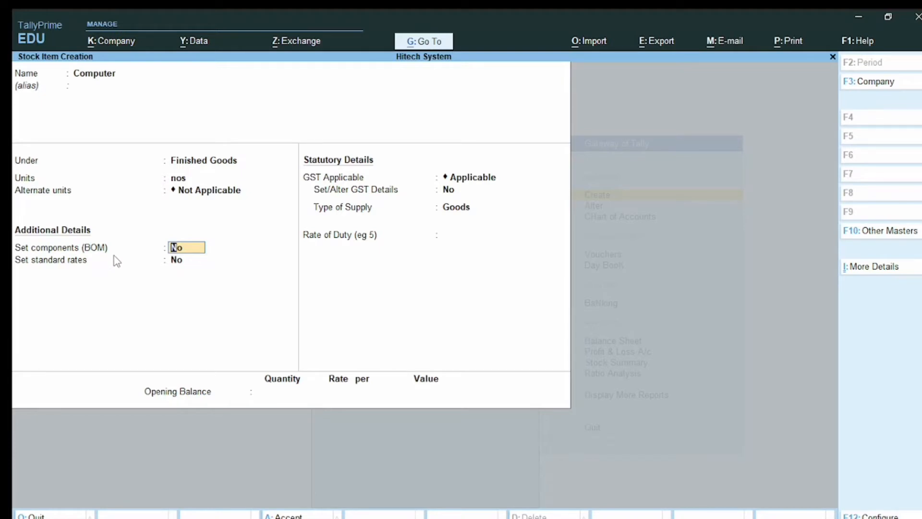
type("y")
left_click(115, 259)
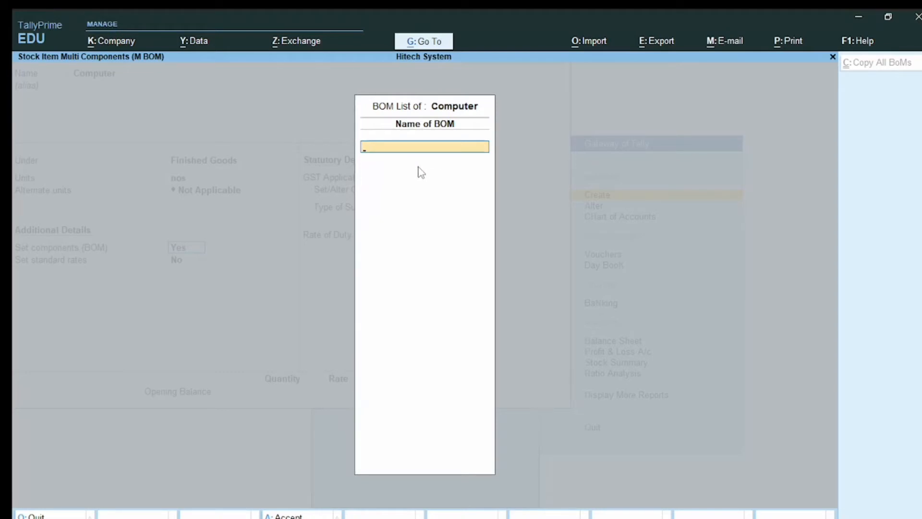
type("Computer")
key("Return")
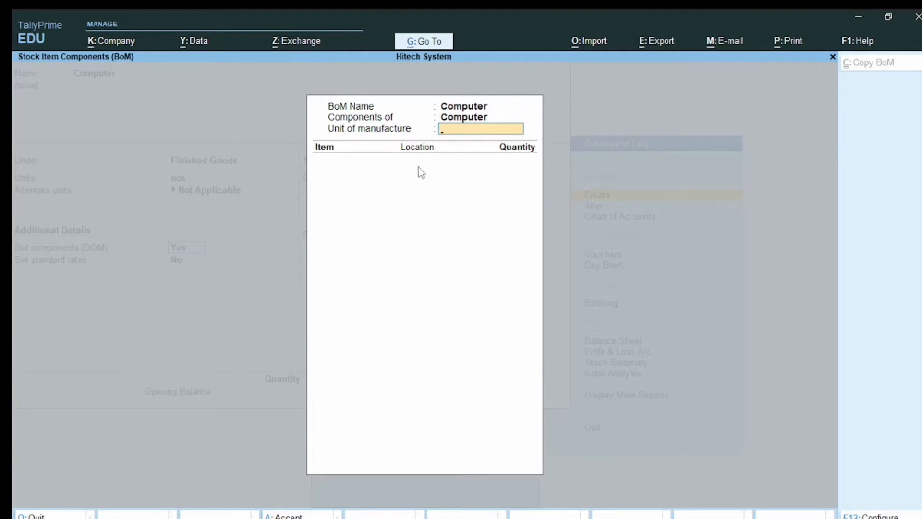
type("1")
key("Return")
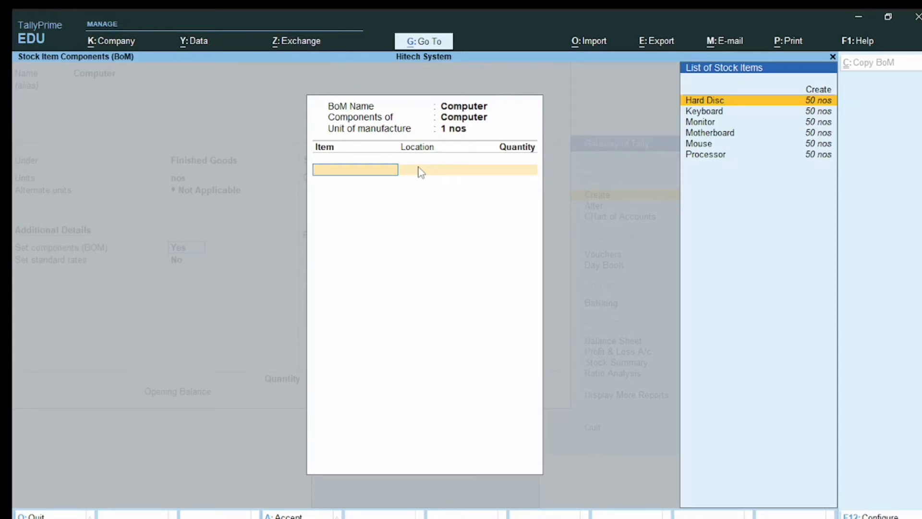
- Add Hard Disc to the Computer BOM with location Thrissur and quantity 1
key("Return")
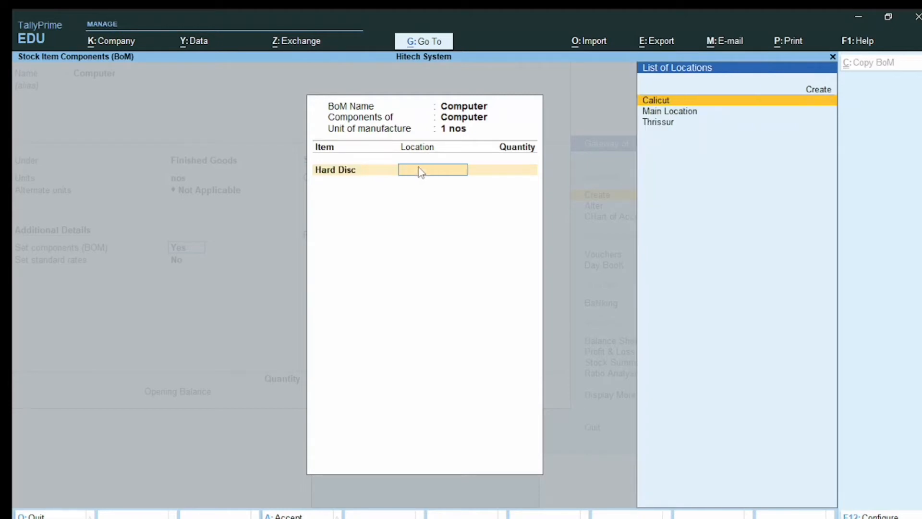
key("Down")
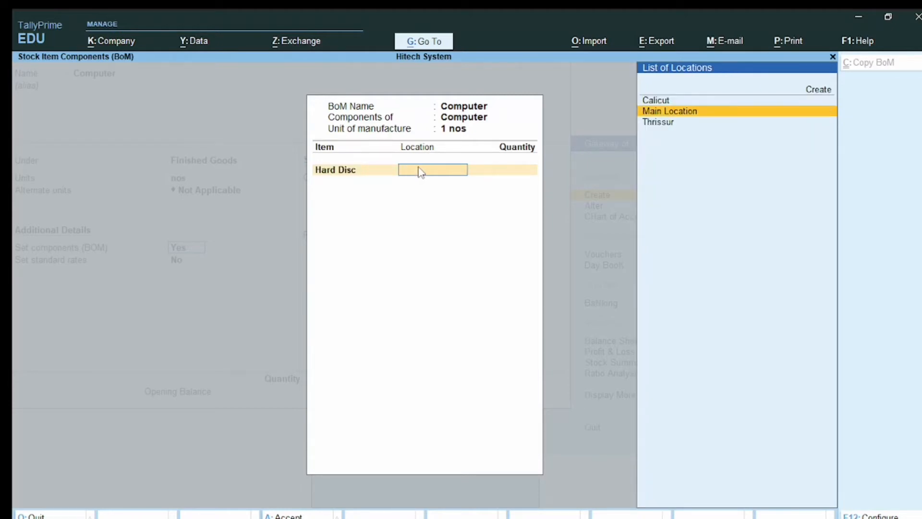
key("Down")
key("Return")
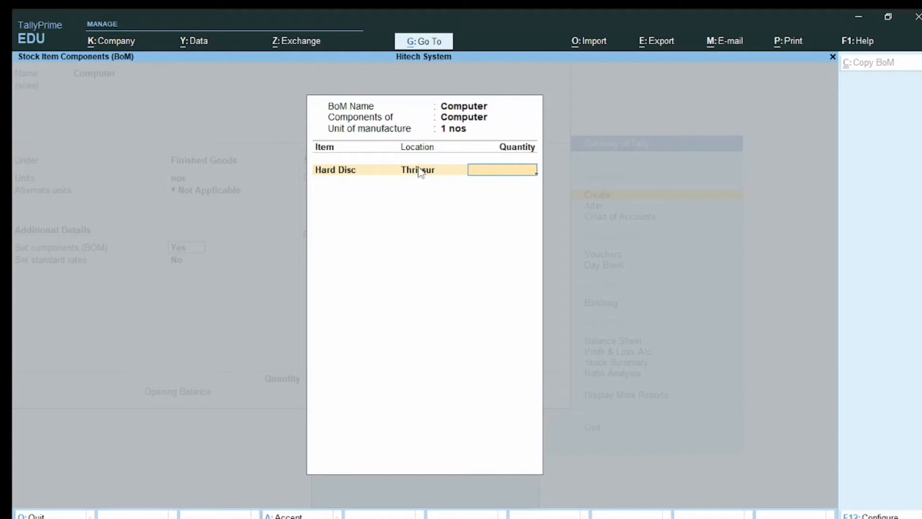
type("1")
key("Return")
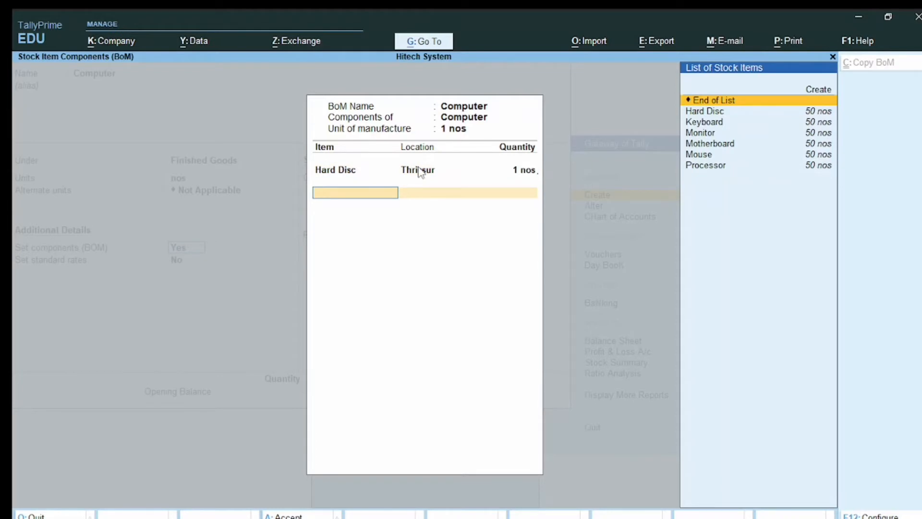
- Add Keyboard to the Computer BOM with location Thrissur and quantity 1
key("Down")
key("Down")
key("Return")
key("Down")
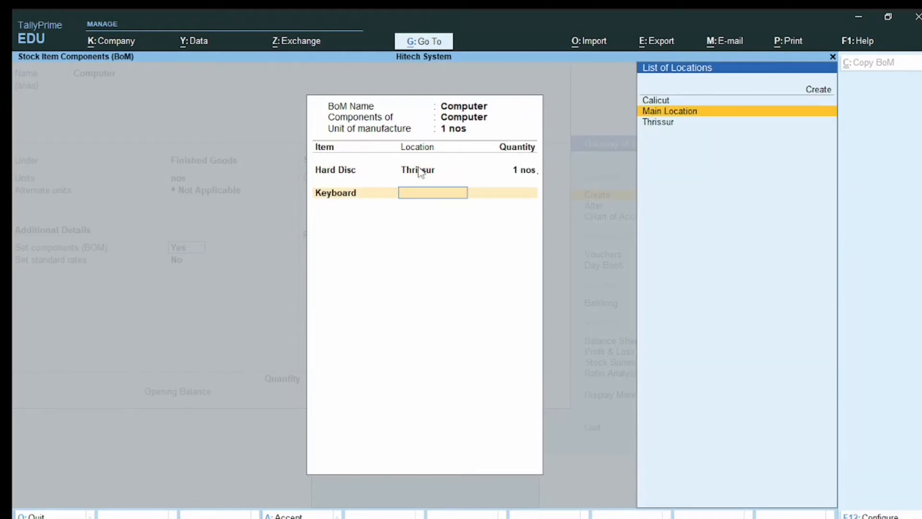
key("Down")
key("Return")
type("1")
key("Return")
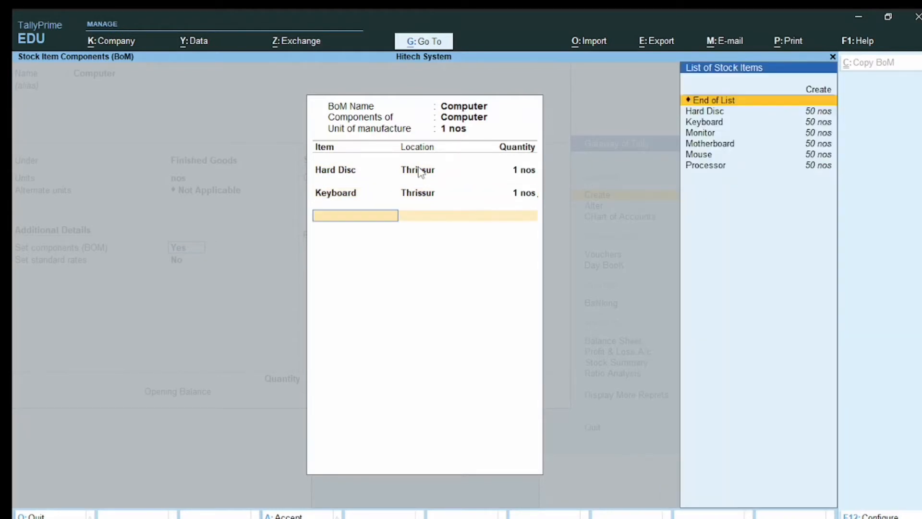
- Add Monitor to the Computer BOM with location Thrissur and quantity 1
key("Down")
key("Down")
key("Down")
key("Return")
key("Down")
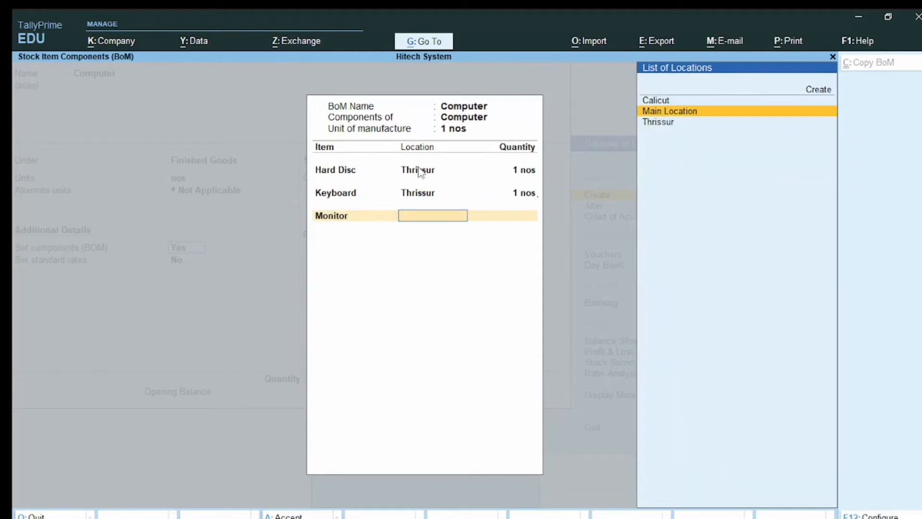
key("Down")
key("Return")
type("1")
key("Return")
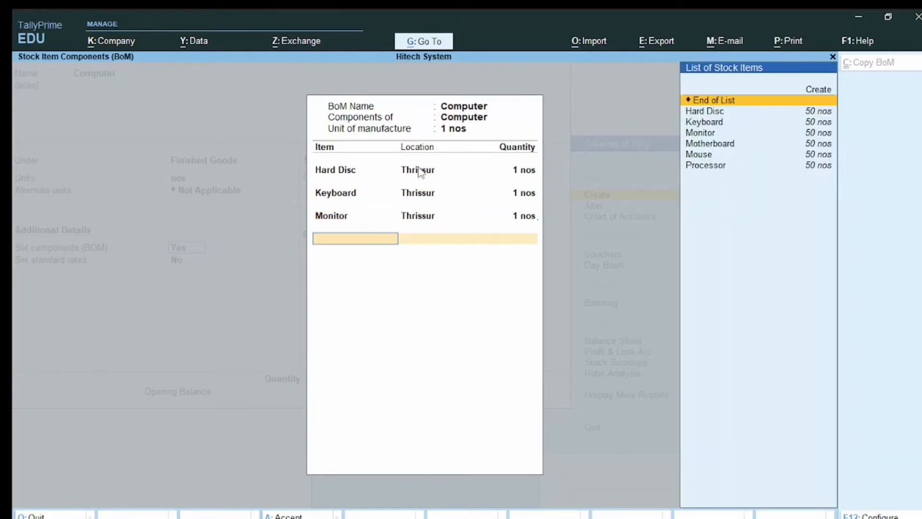
- Add Motherboard to the Computer BOM with location Thrissur and quantity 1
key("Down")
key("Down")
key("Down")
key("Down")
key("Return")
key("Down")
key("Down")
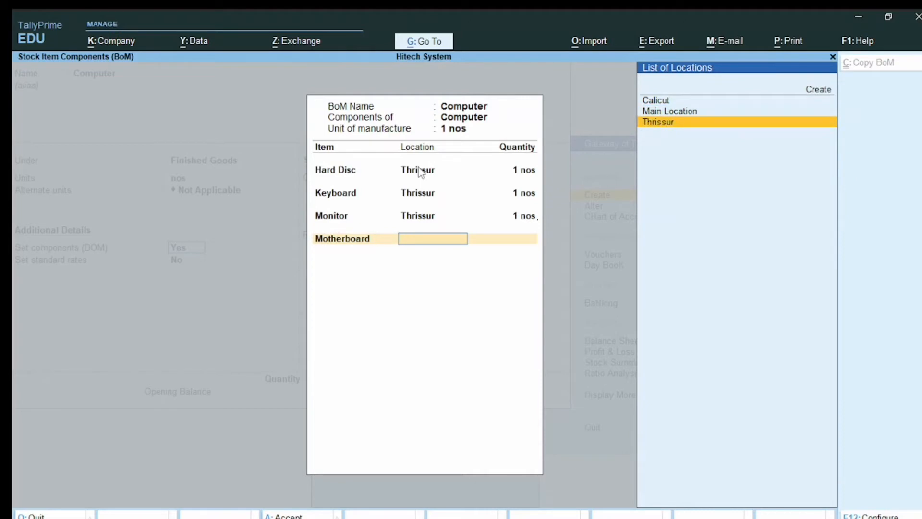
key("Return")
type("1")
key("Return")
- Add Mouse to the Computer BOM with location Thrissur and quantity 1
key("Down")
key("Down")
key("Down")
key("Down")
key("Down")
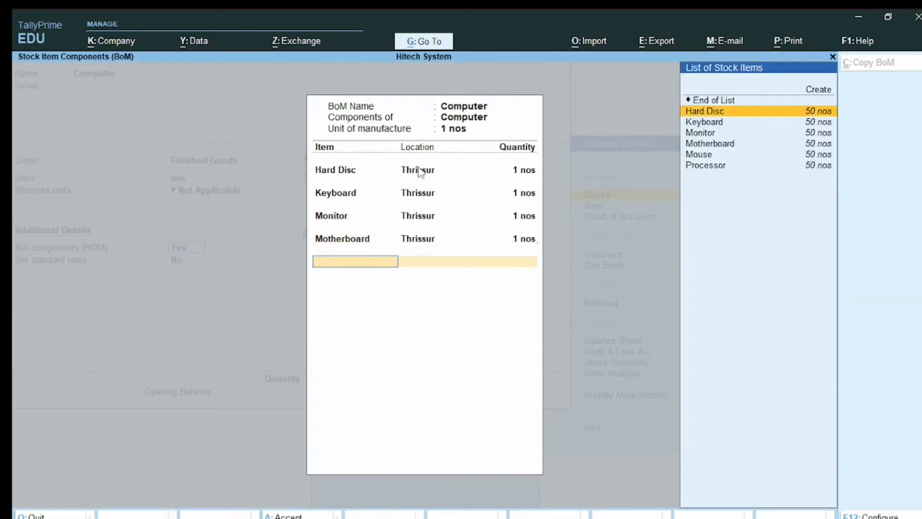
key("Return")
key("Down")
key("Down")
key("Return")
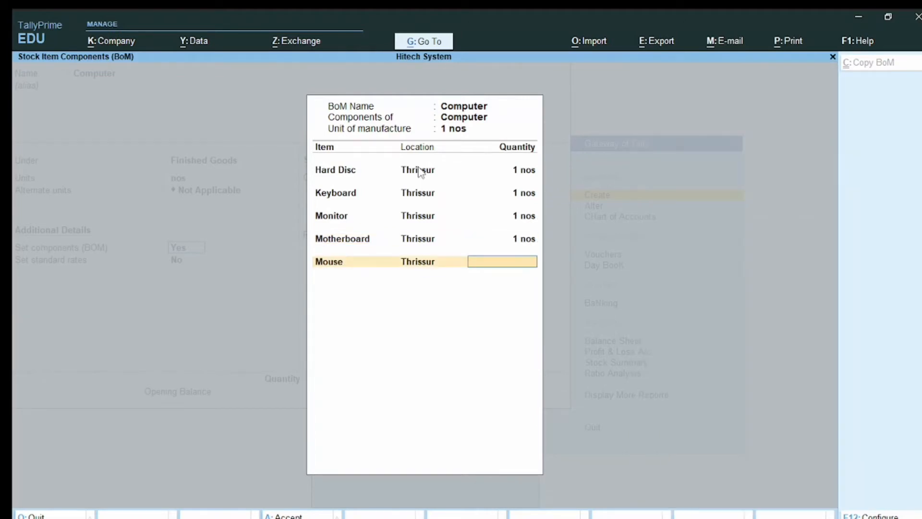
type("1")
key("Return")
- Add Processor to the Computer BOM with location Thrissur and quantity 1, and finish the component list
key("Down")
key("Down")
key("Down")
key("Down")
key("Down")
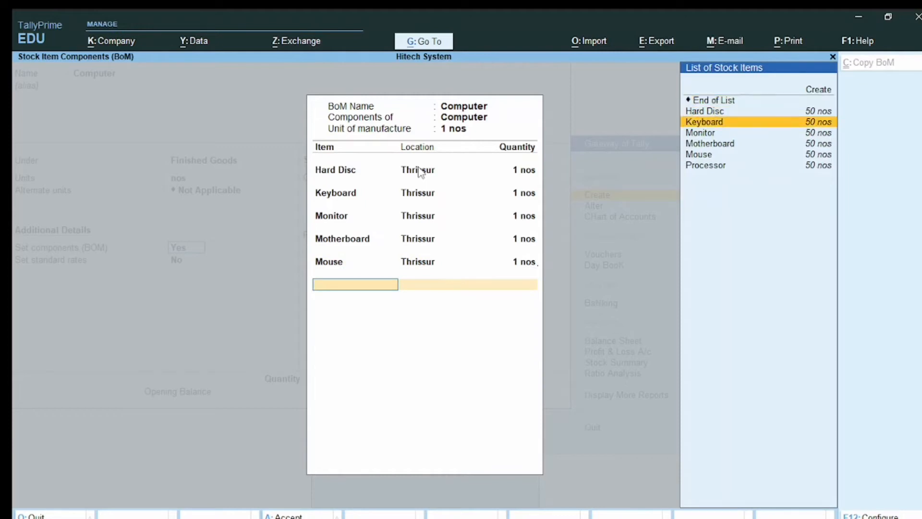
key("Down")
key("Return")
key("Down")
key("Down")
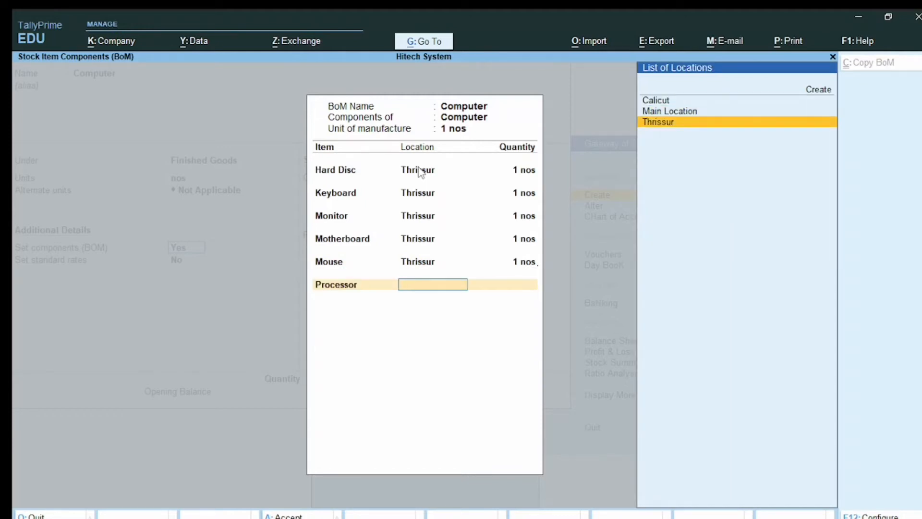
key("Return")
type("1")
key("Return")
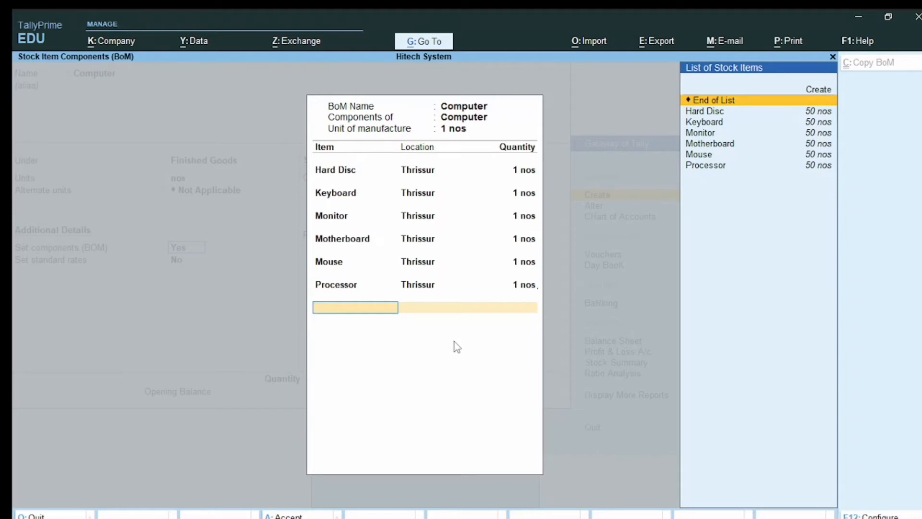
key("Return")
key("Return")
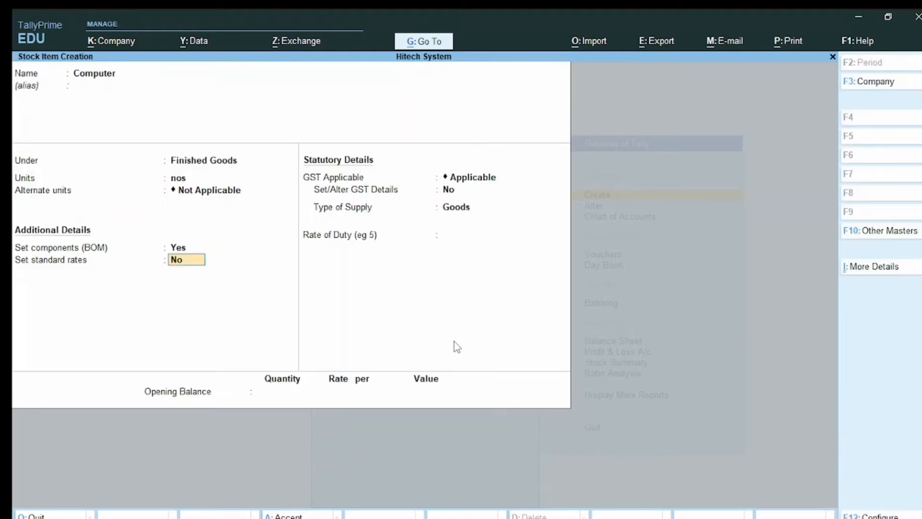
- Keep standard rates off, enable GST details for the Computer item, and enter HSN/SAC 556576 with calculation on value
key("Return")
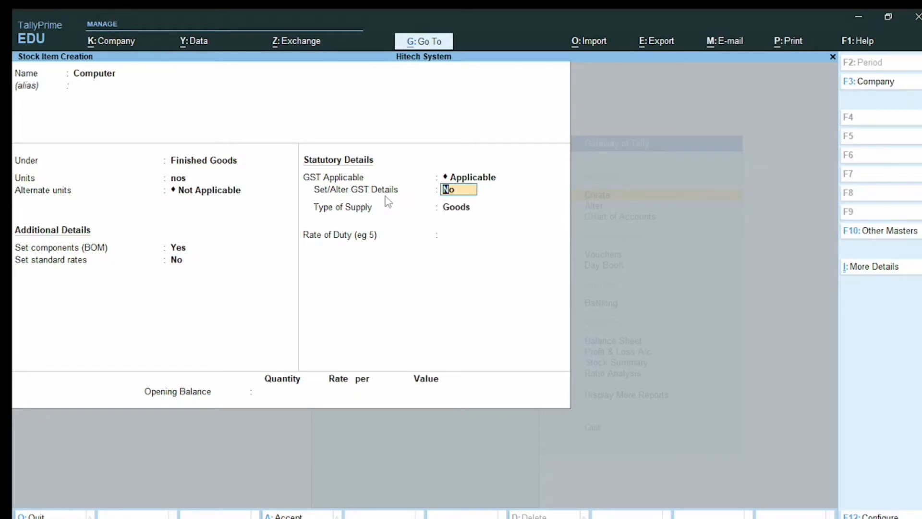
type("y")
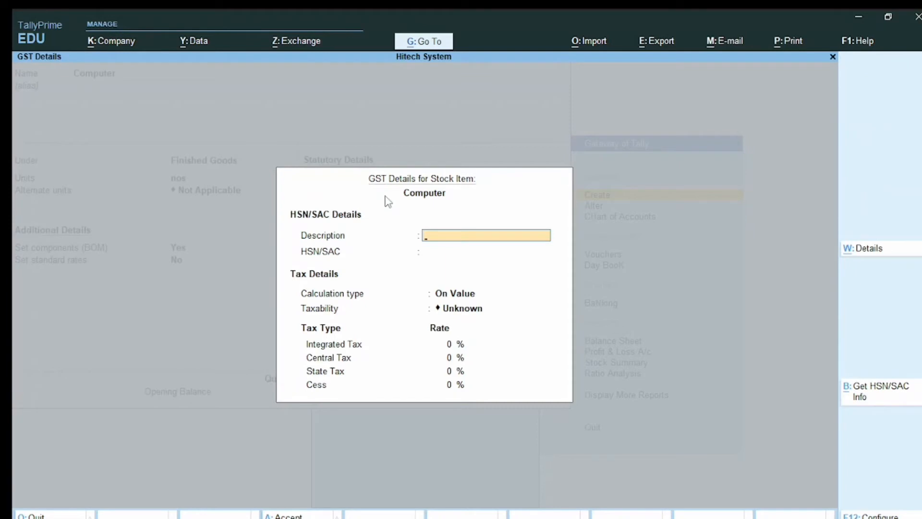
key("Return")
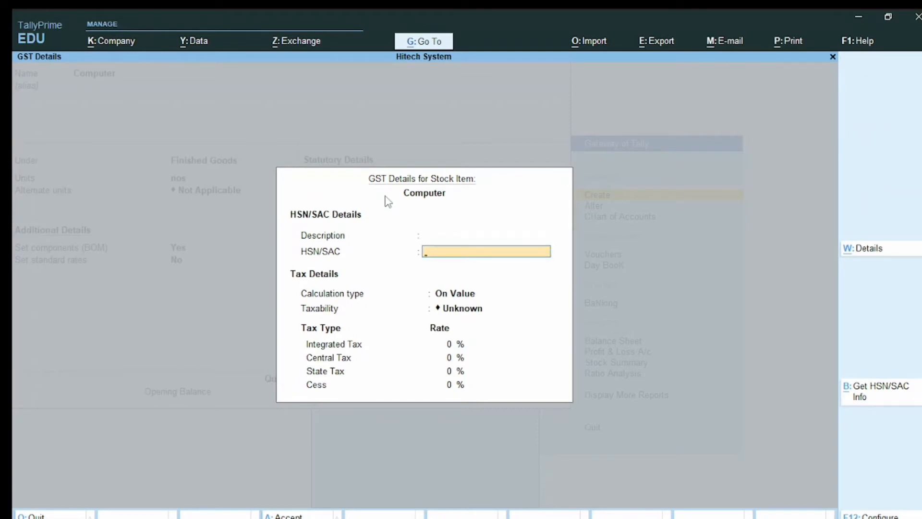
type("556576")
key("Return")
key("Return")
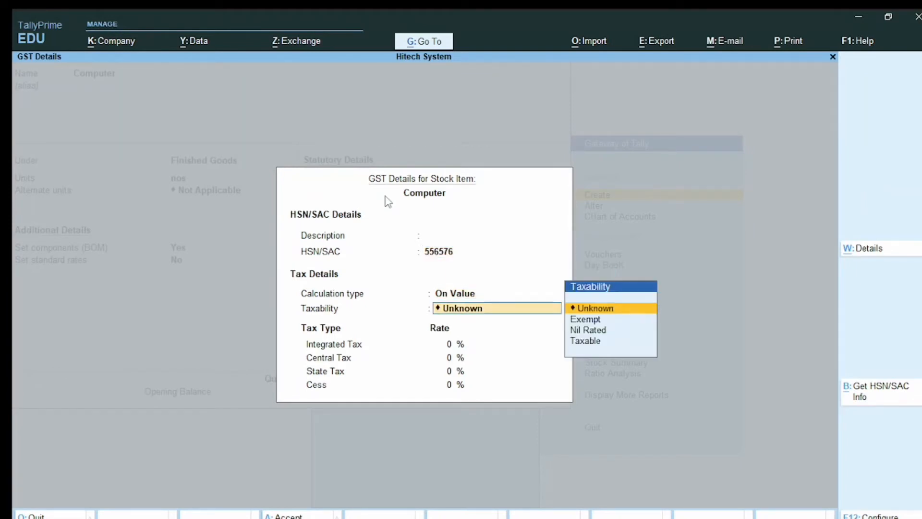
- Make the Computer item Taxable with 18% integrated tax and save it without an opening balance
key("Down")
key("Down")
key("Down")
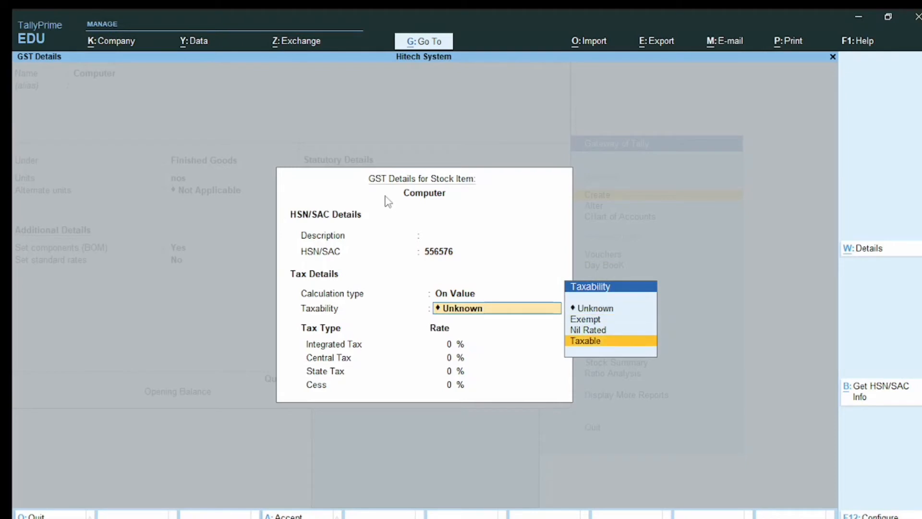
key("Return")
type("18")
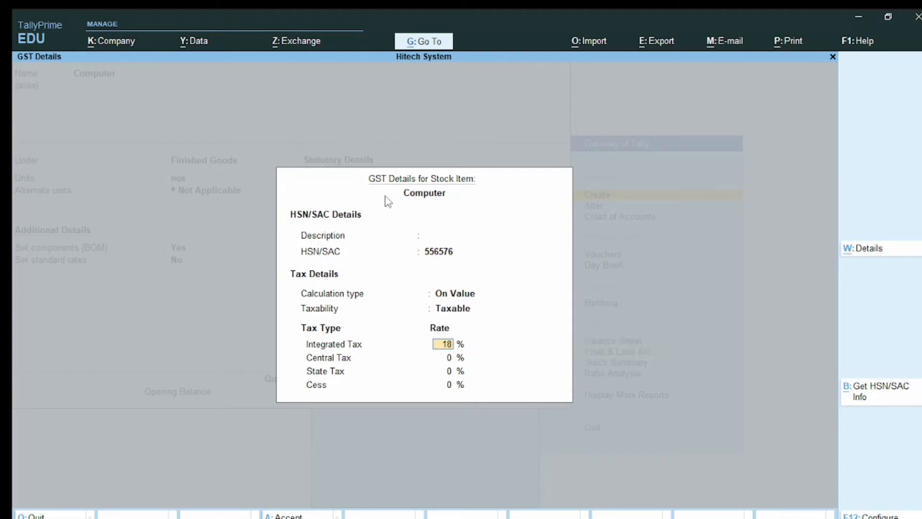
key("Return")
key("Return")
key("Return")
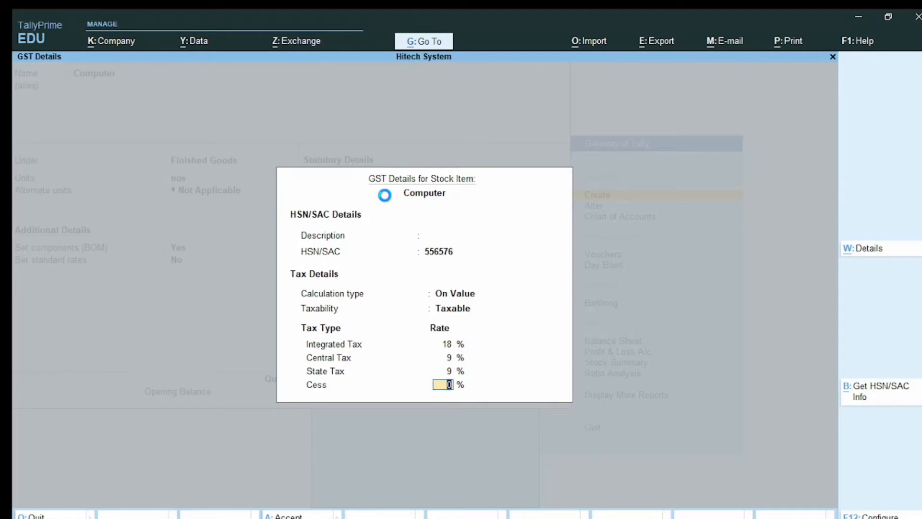
key("Return")
key("Return")
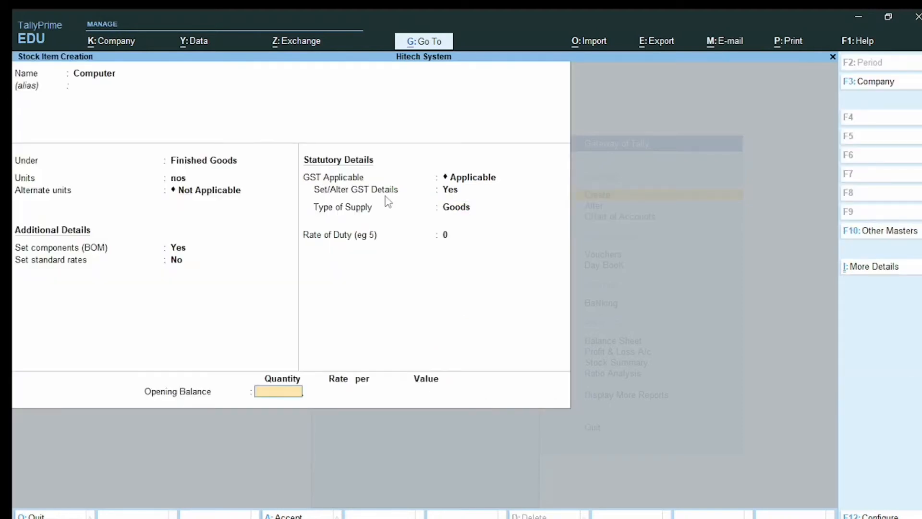
key("Return")
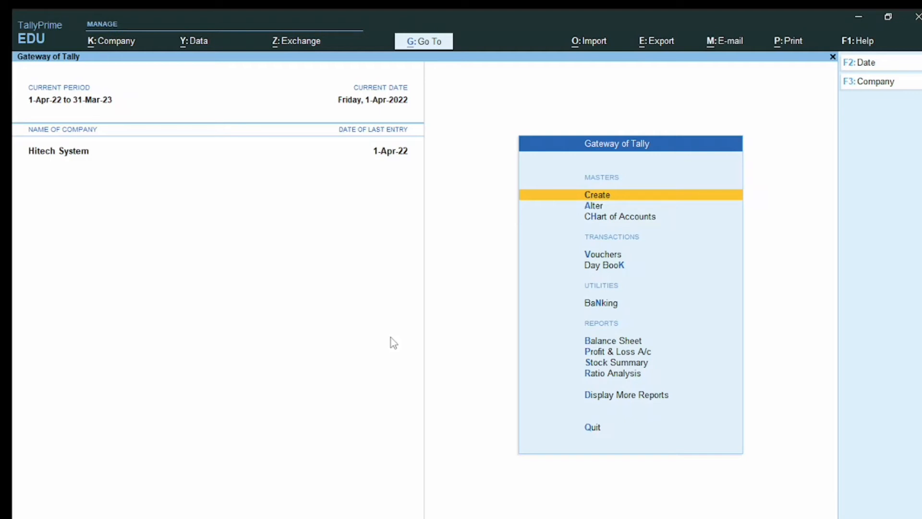
- Start a new voucher type named Manufacturing Journal, based on the Stock Journal type
left_click(598, 195)
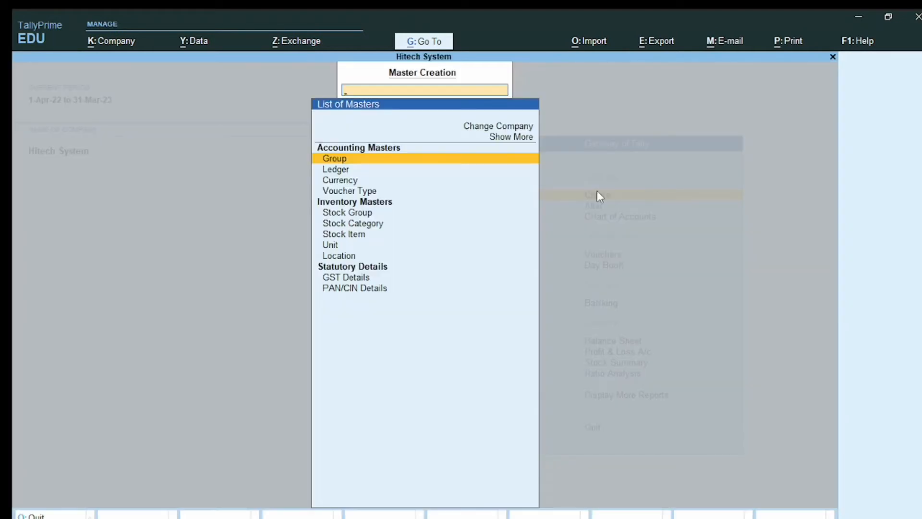
key("Down")
key("Down")
key("Down")
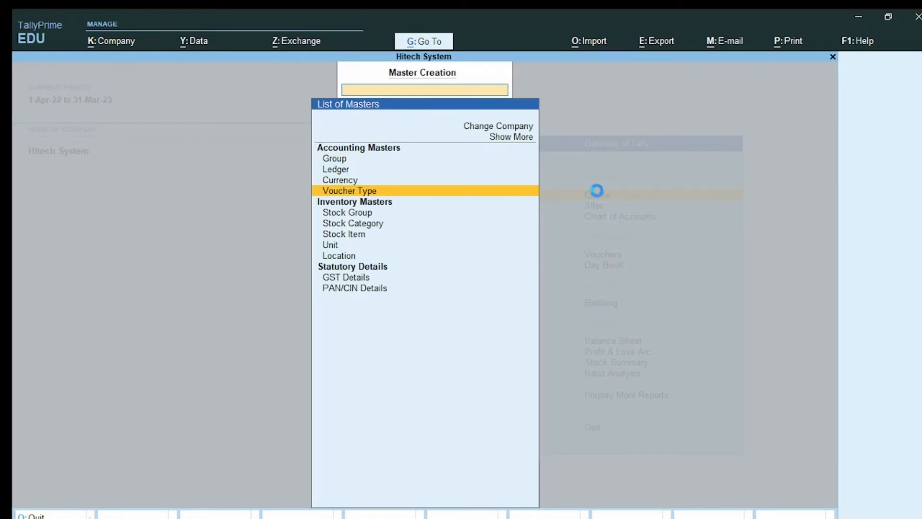
key("Return")
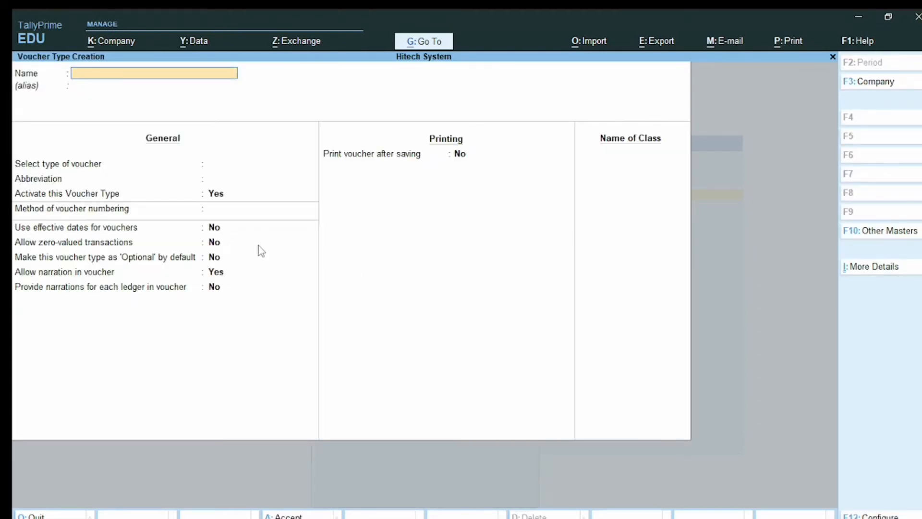
type("Manufacturing Journal")
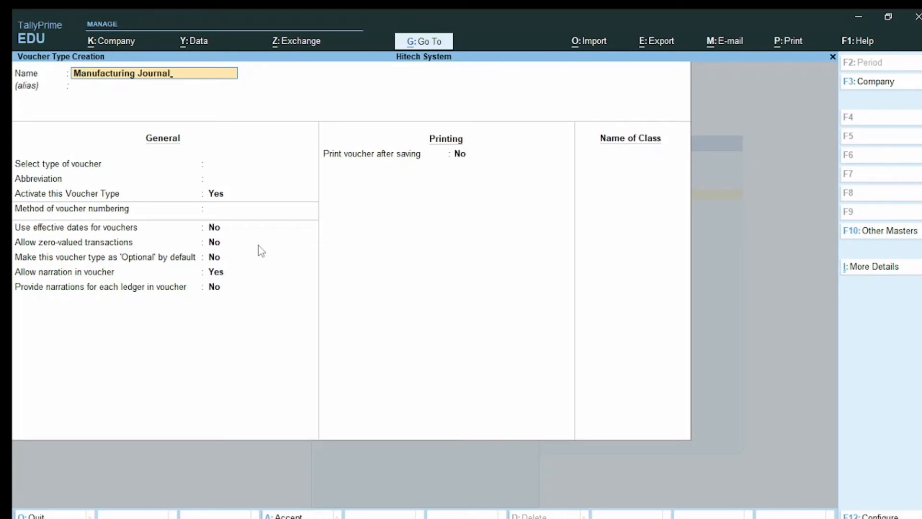
key("Return")
key("Return")
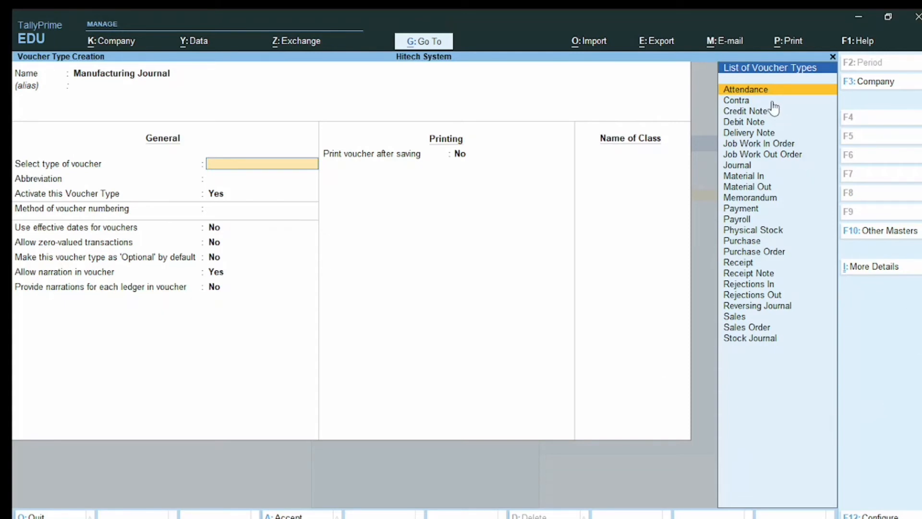
left_click(744, 338)
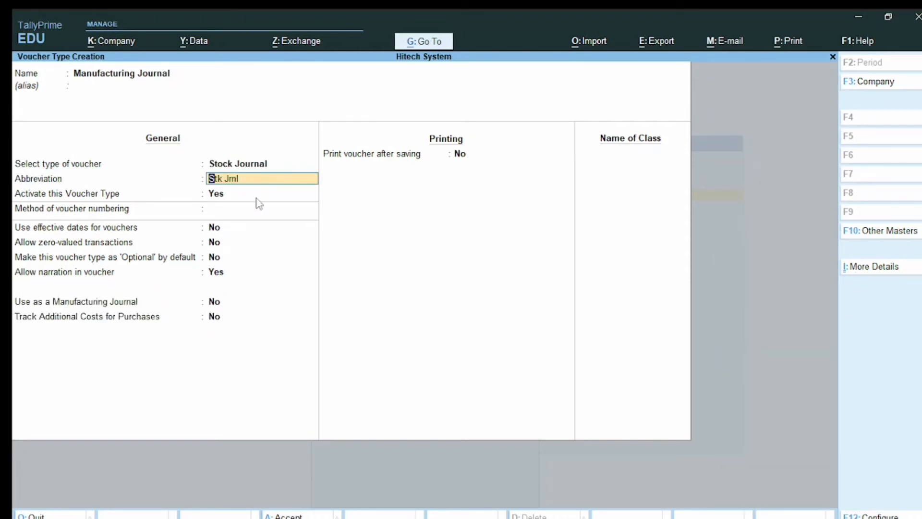
- Keep automatic numbering and the default general options, and enable use as a Manufacturing Journal for the voucher type
key("Return")
key("Return")
key("Return")
key("Return")
key("Return")
key("Return")
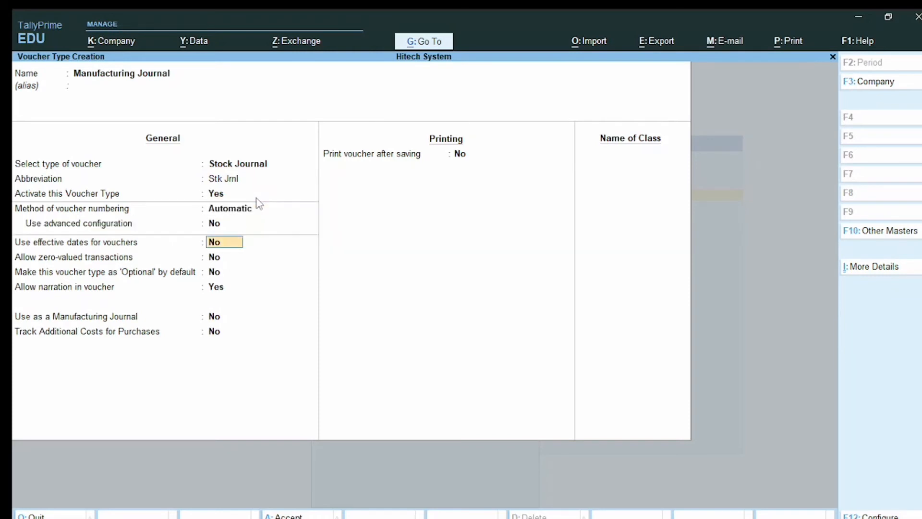
key("Return")
key("Return")
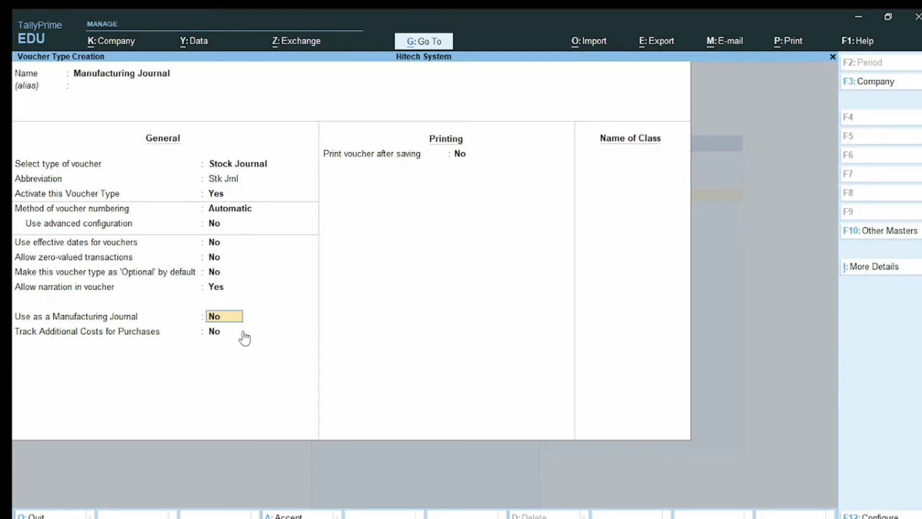
type("y")
key("Return")
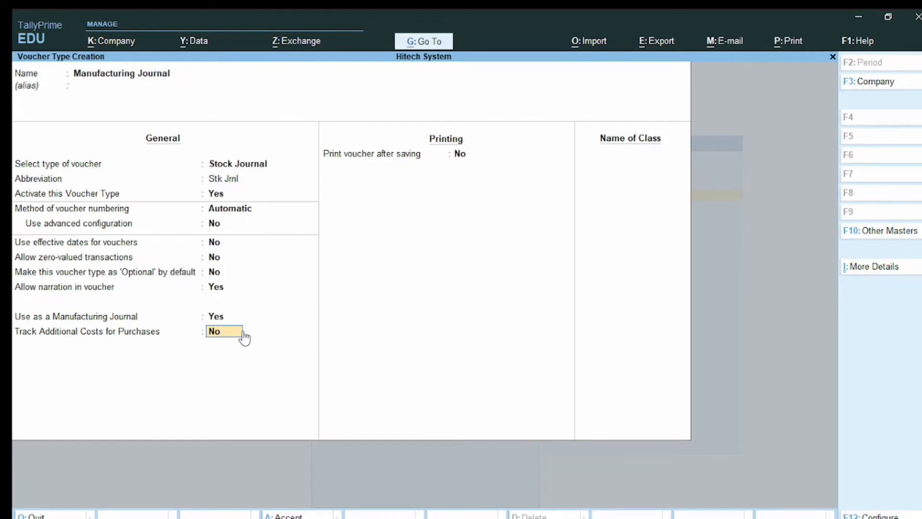
- Accept the remaining defaults, save the Manufacturing Journal voucher type, and return to the Gateway of Tally
key("Return")
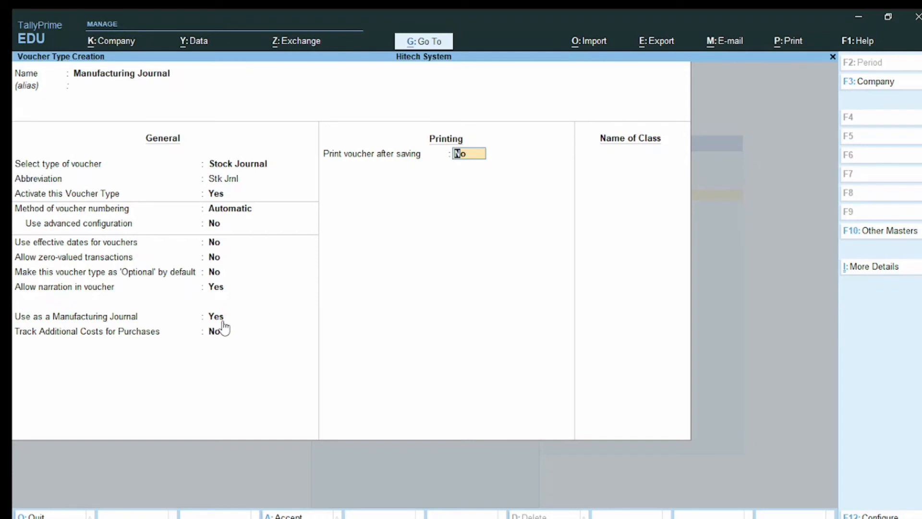
key("Return")
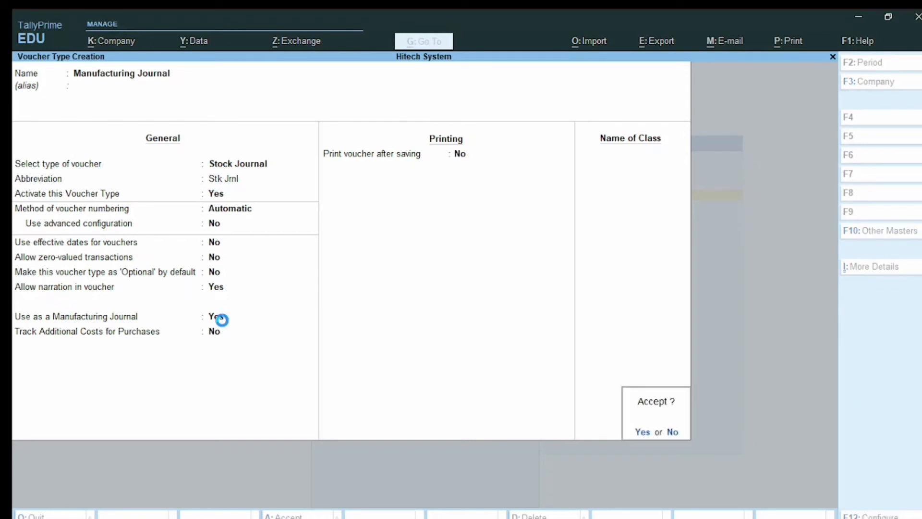
key("Return")
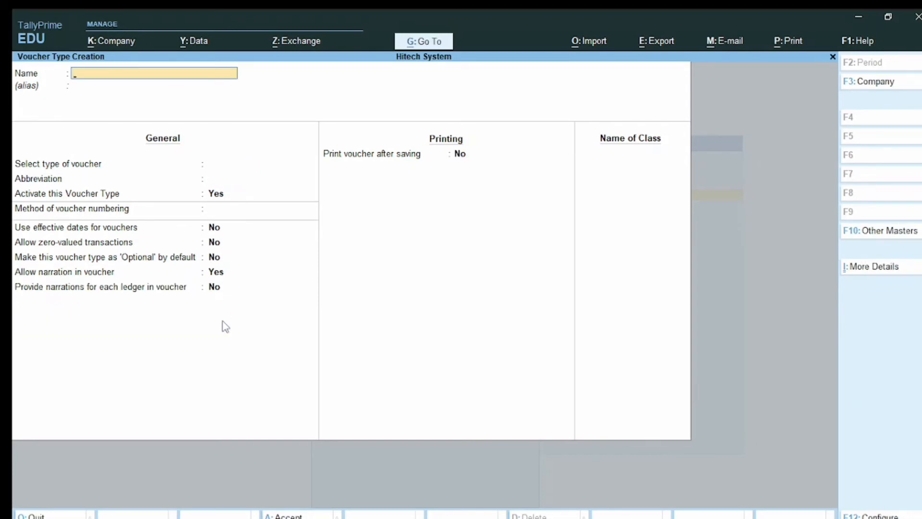
key("Escape")
key("Escape")
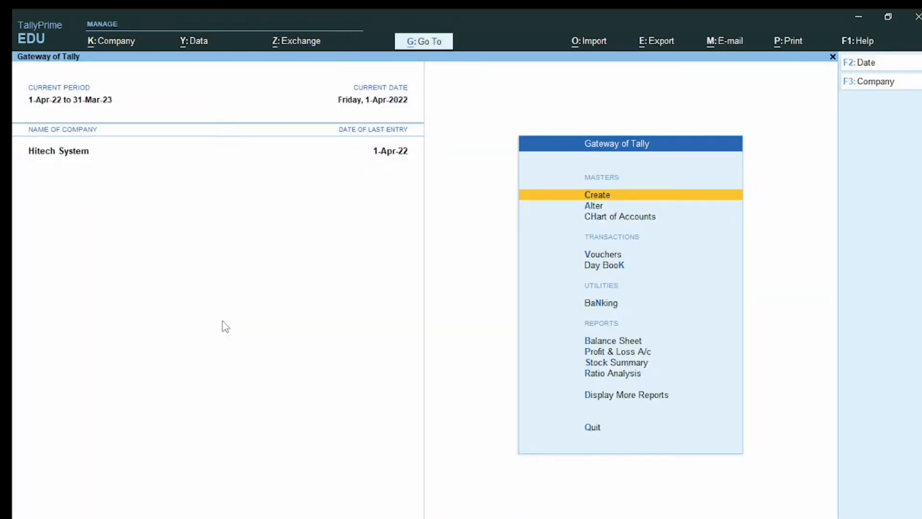
- Open voucher entry and switch the voucher type to Manufacturing Journal
key("Down")
key("Down")
key("Down")
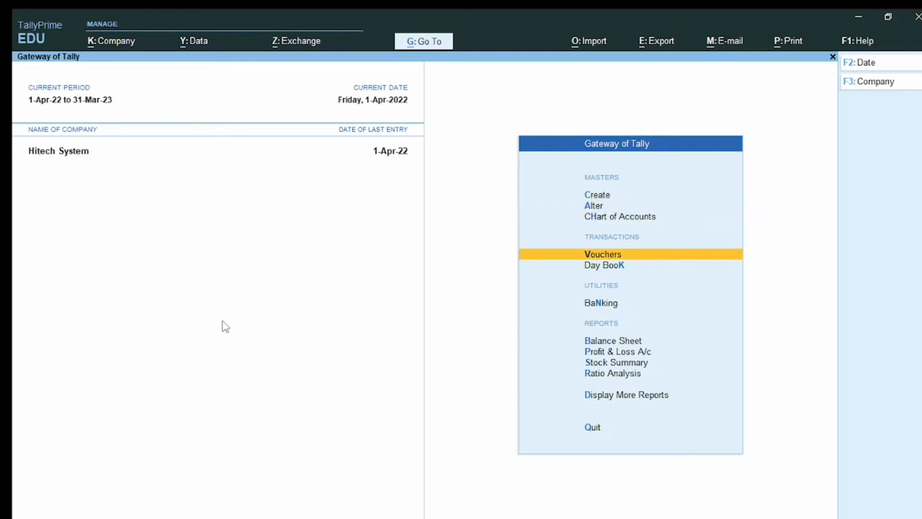
key("Return")
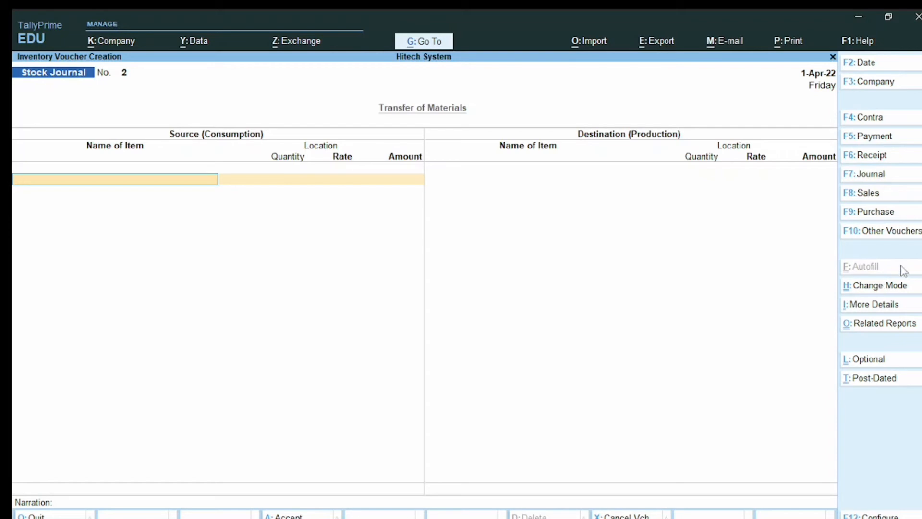
left_click(874, 236)
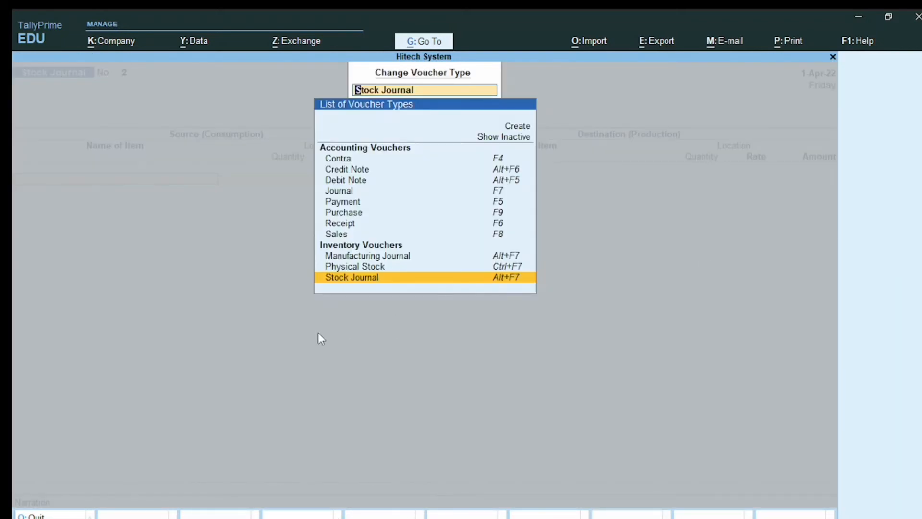
left_click(375, 256)
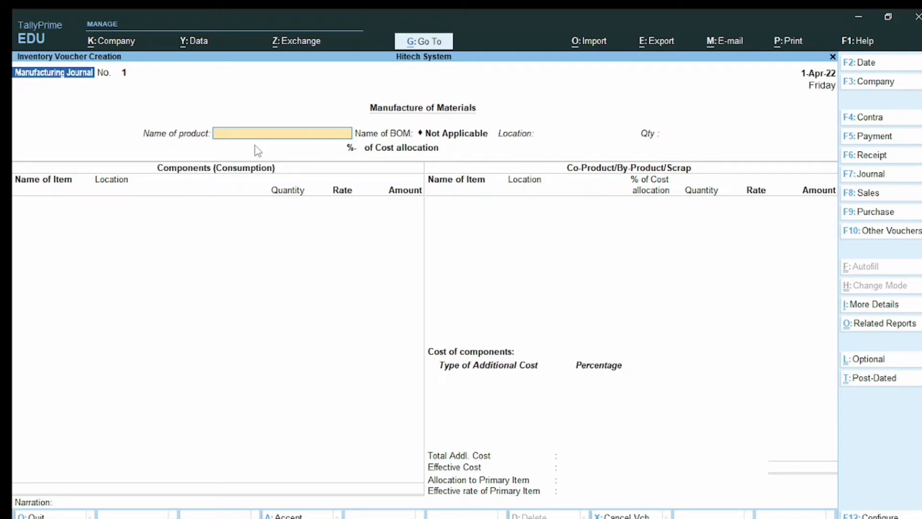
- Set the manufactured product to Computer with the Computer BOM, location Thrissur and quantity 20 nos
type("C")
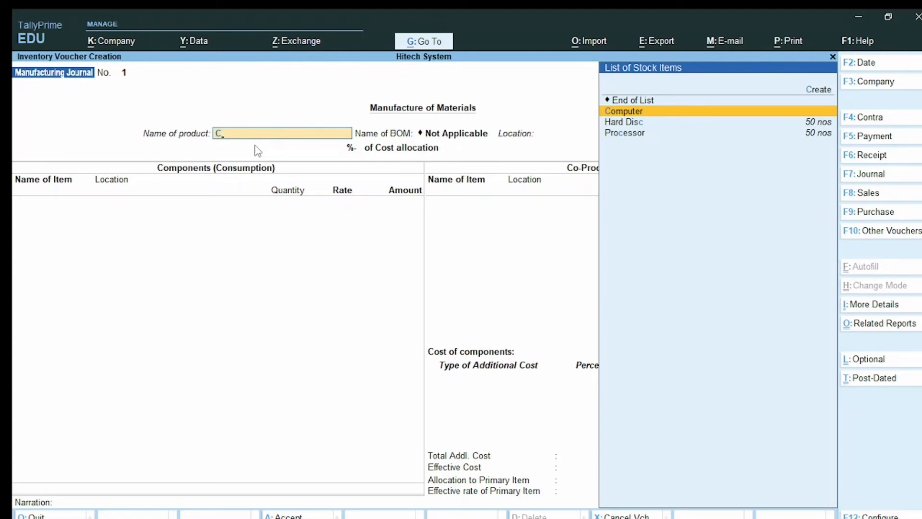
key("Return")
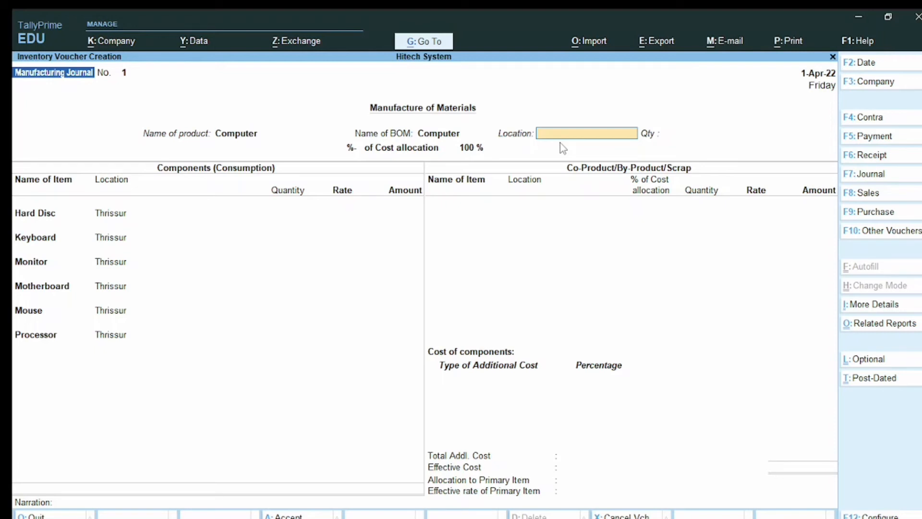
type("Th")
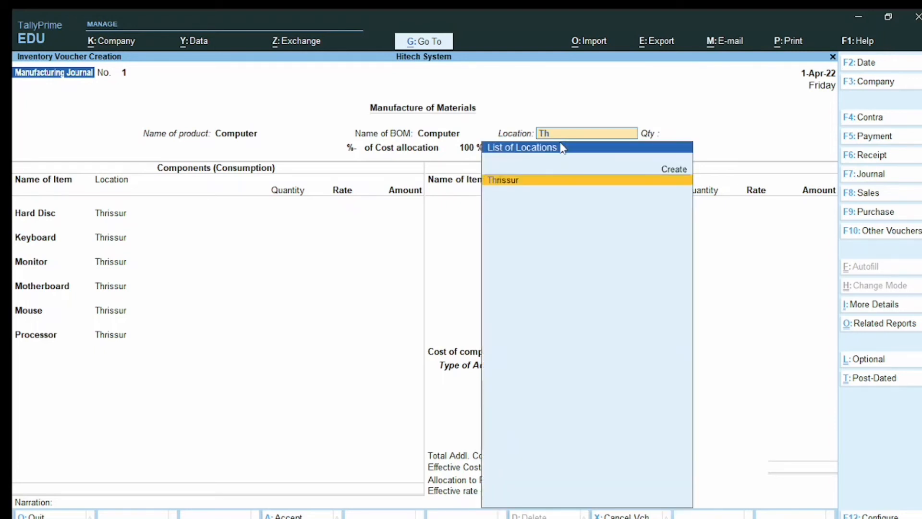
key("Return")
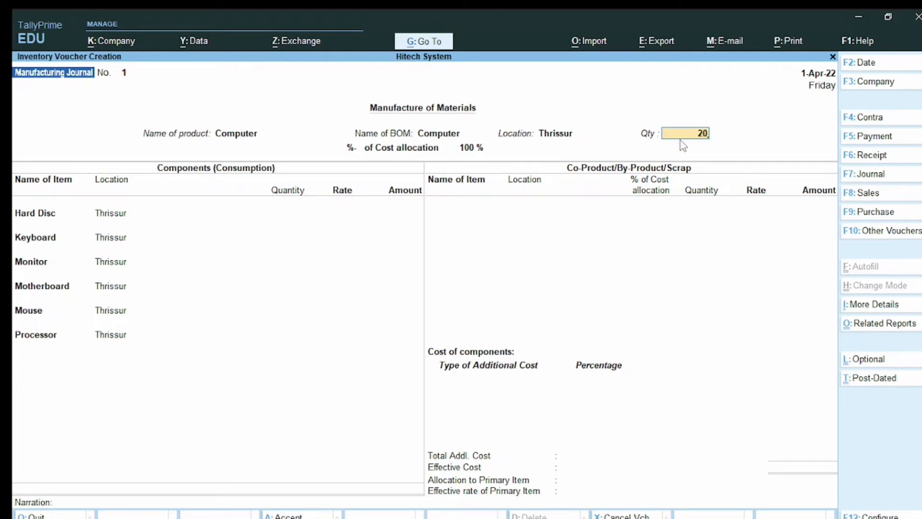
key("Return")
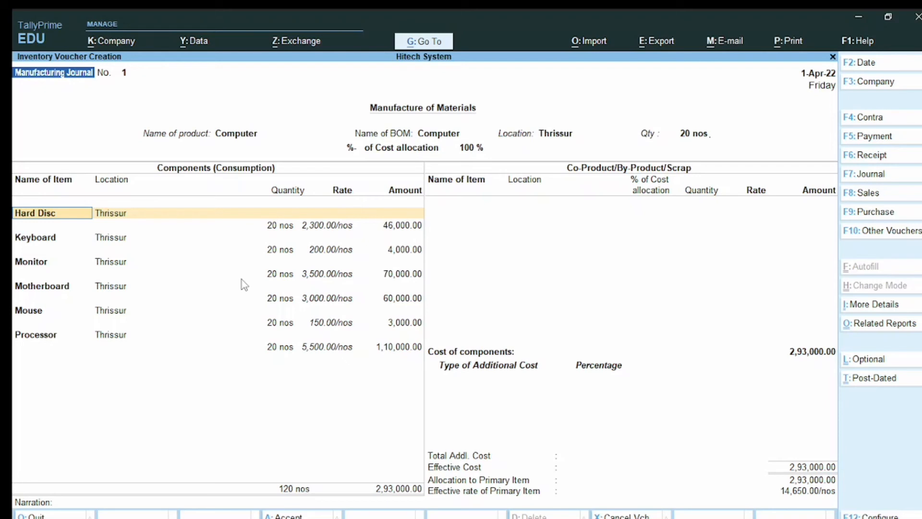
- Accept the default items, locations, quantities and rates for all consumed components, and leave the co-product/by-product/scrap list empty
key("Return")
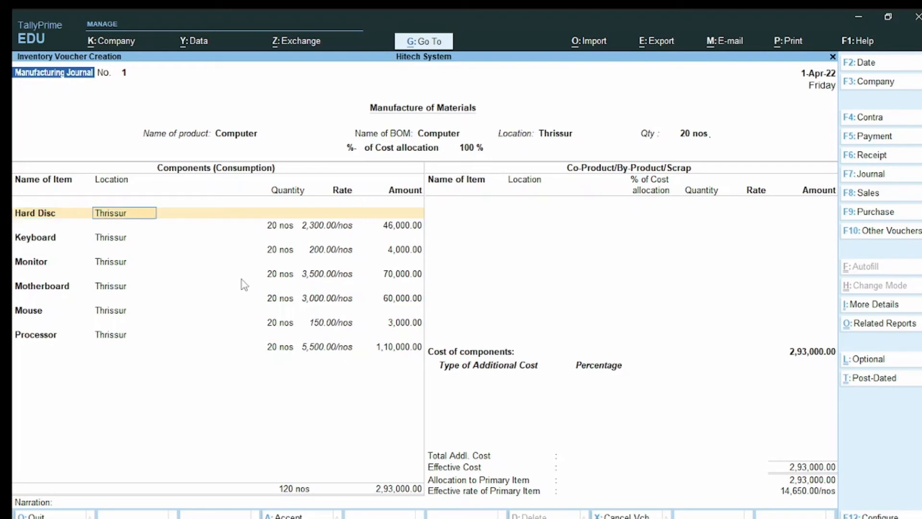
key("Return")
key("Return")
key("Return")
key("Return")
key("Return")
key("Return")
key("Return")
key("Return")
key("Return")
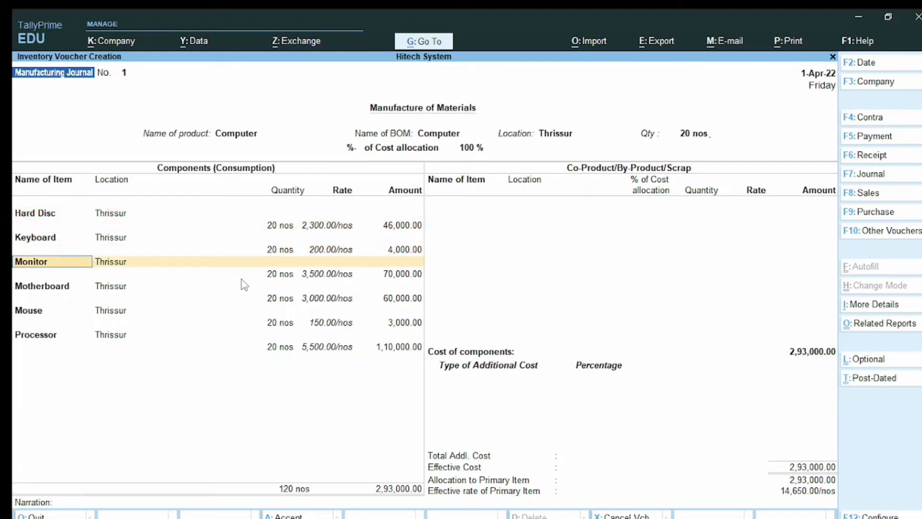
key("Return")
key("Return")
key("Return")
key("Return")
key("Return")
key("Return")
key("Return")
key("Return")
key("Return")
key("Return")
key("Return")
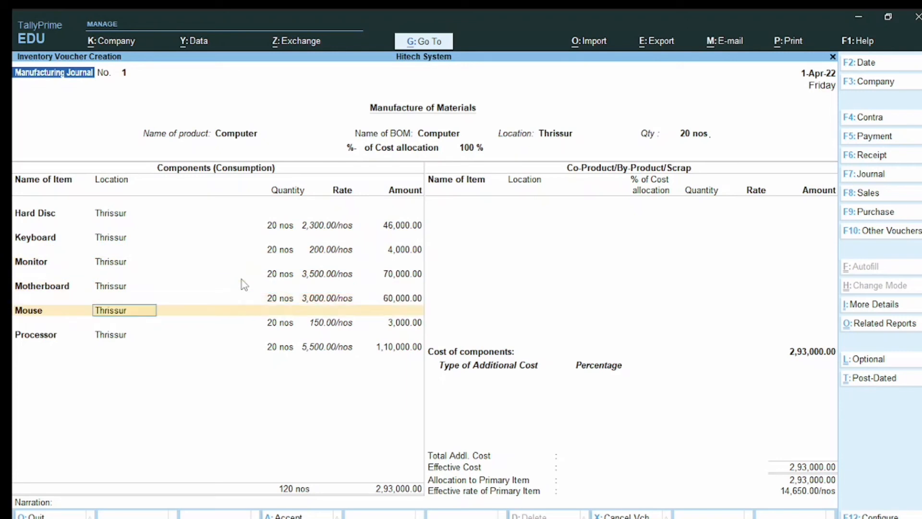
key("Return")
key("Return")
key("Return")
key("Return")
key("Return")
key("Return")
key("Return")
key("Return")
key("Return")
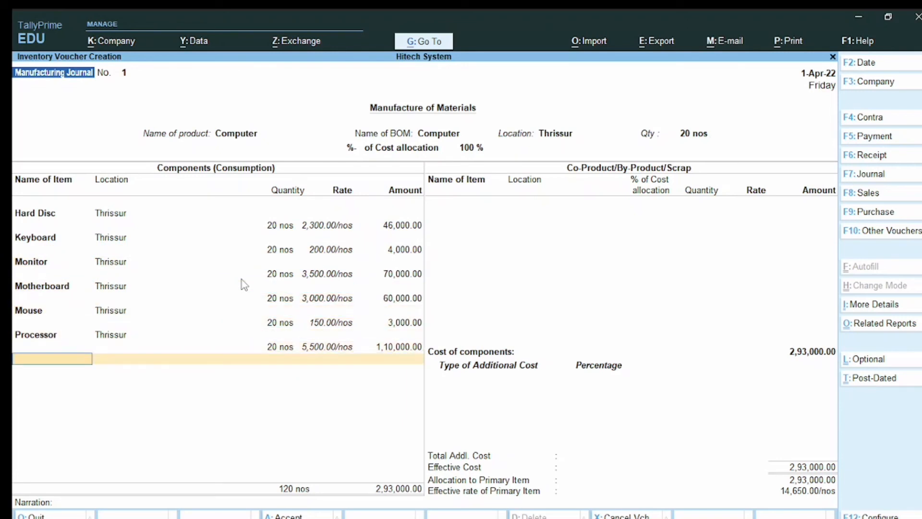
key("Return")
key("Return")
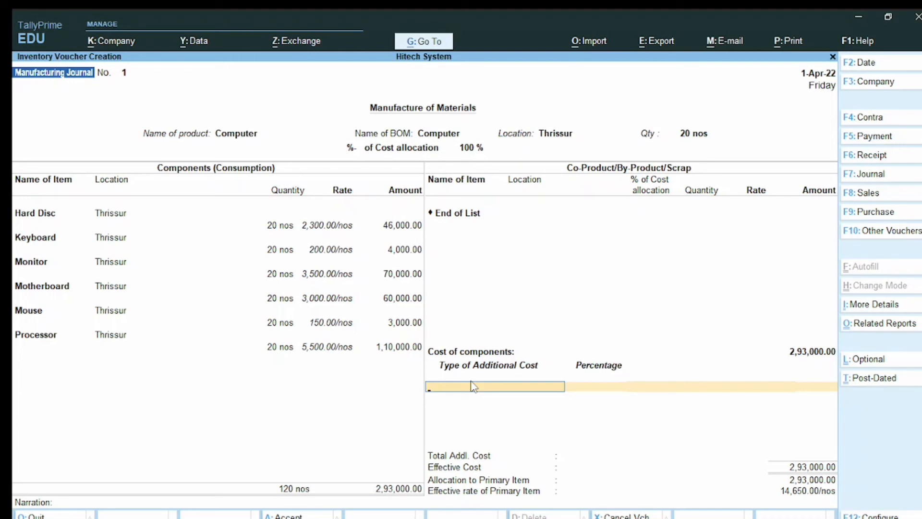
- Start a new additional-cost ledger named Wage under Direct Expenses, with the type of ledger Not Applicable
key("alt")
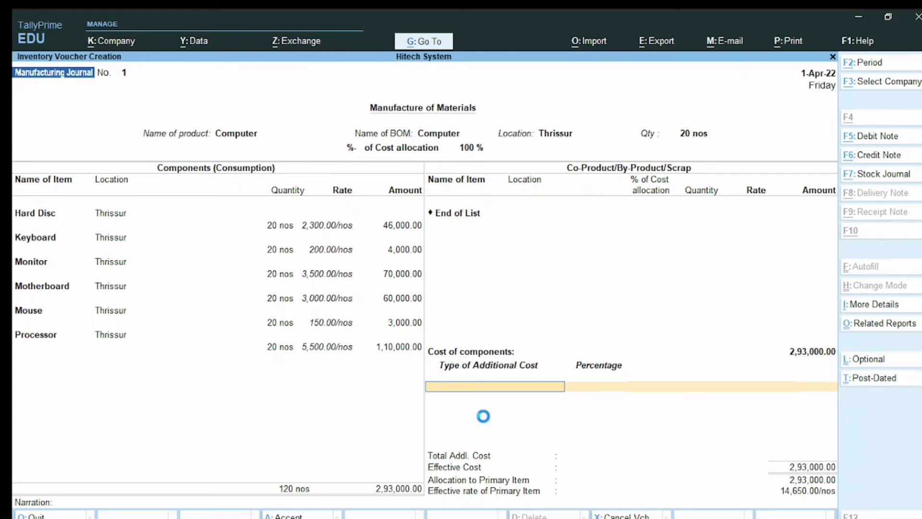
key("alt+c")
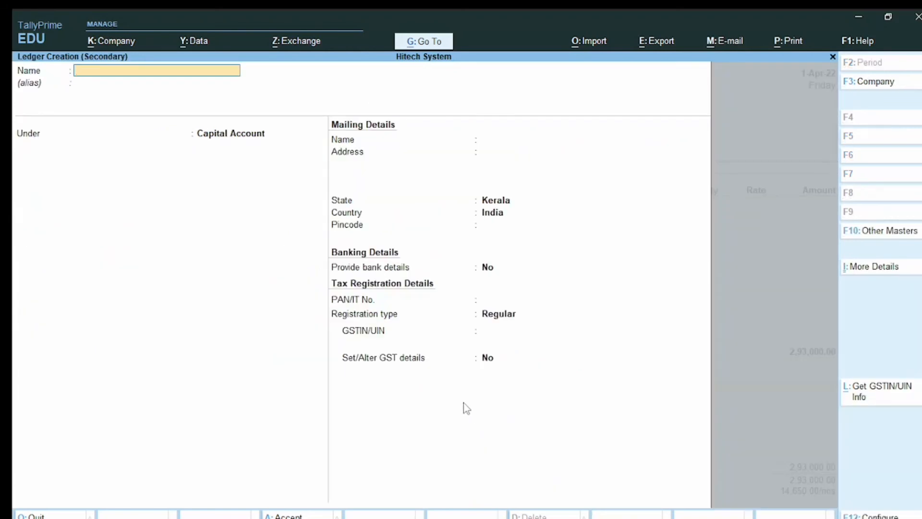
type("Wage")
key("Return")
key("Return")
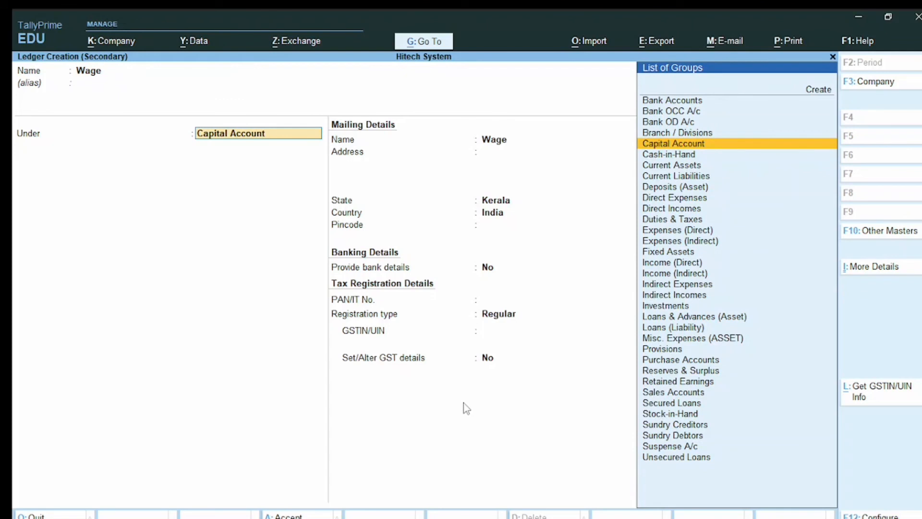
type("D")
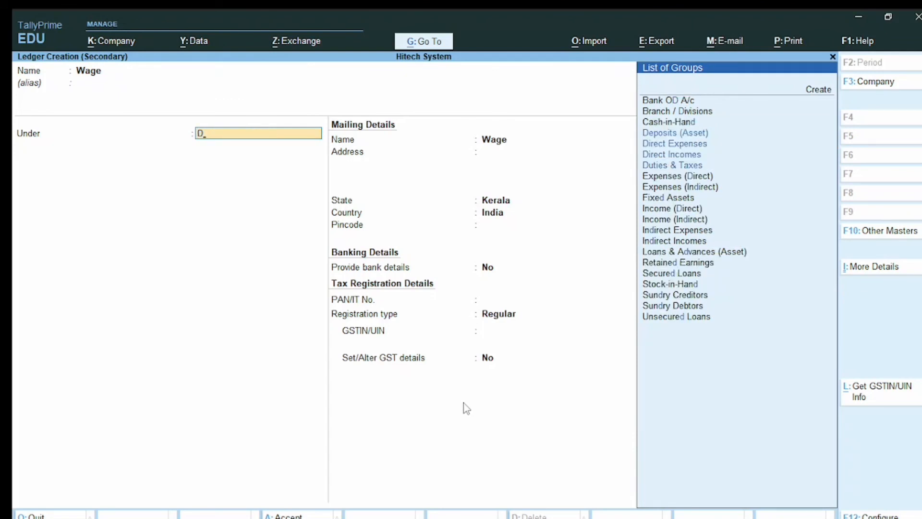
key("Down")
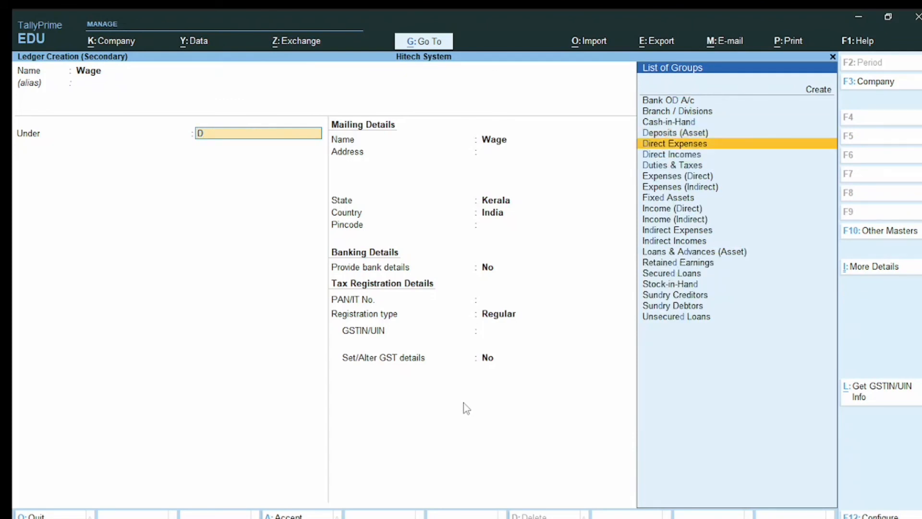
key("Return")
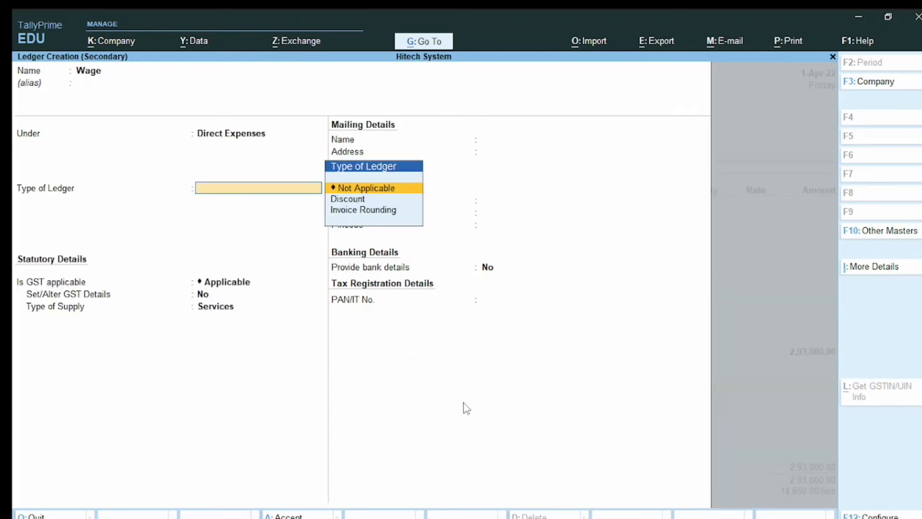
key("Return")
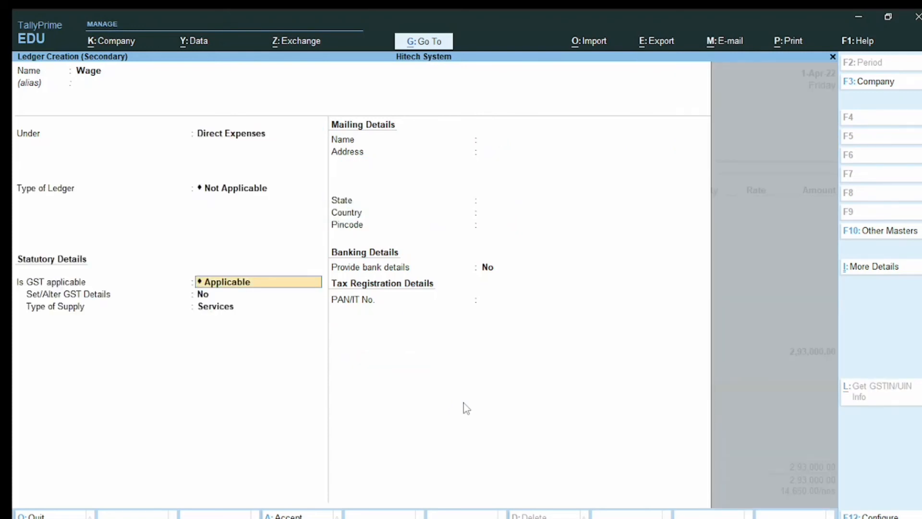
- Set GST to Not Applicable for the Wage ledger, keep the remaining defaults and save it
type("N")
key("Down")
key("Down")
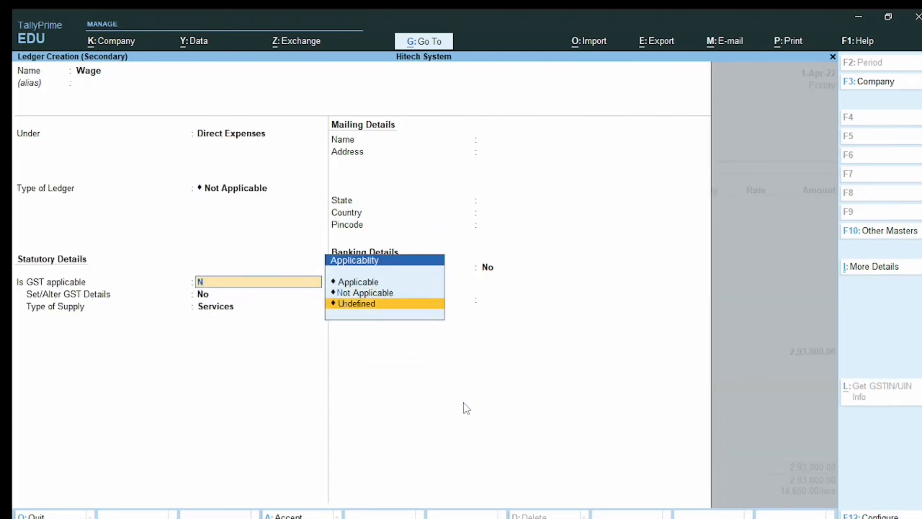
key("Up")
key("Return")
key("Return")
key("Return")
key("Return")
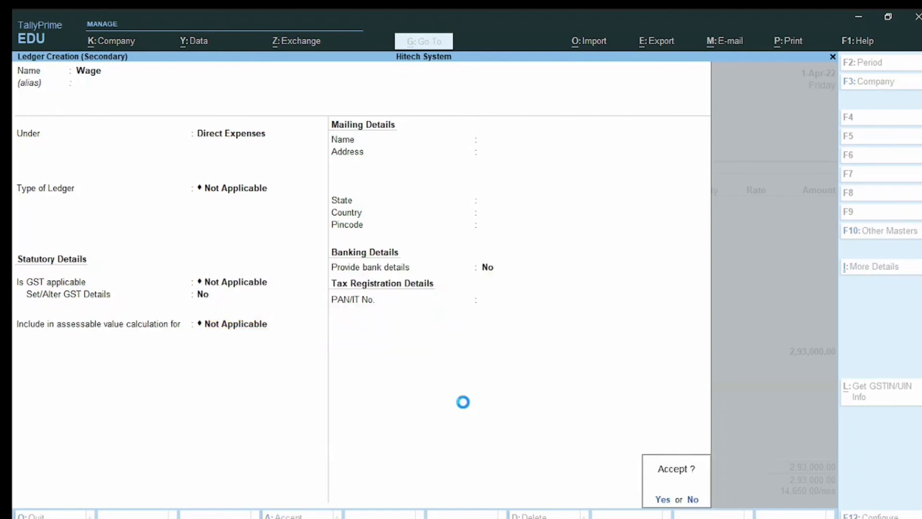
key("Return")
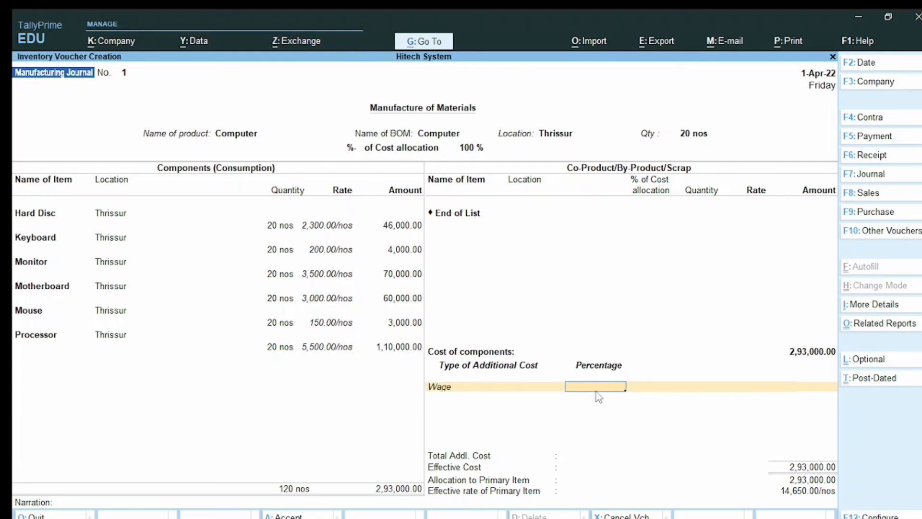
- Enter 5000 as the Wage additional cost, leaving its percentage blank
key("Return")
type("5000")
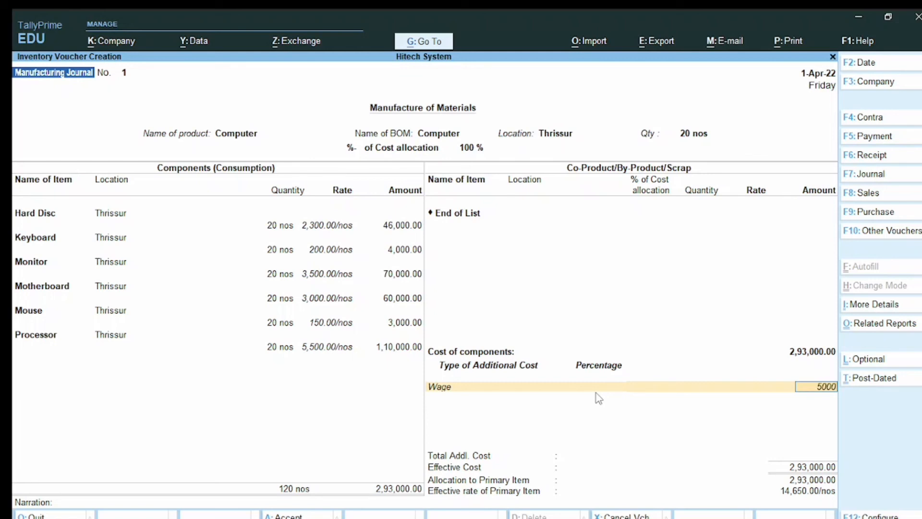
key("Return")
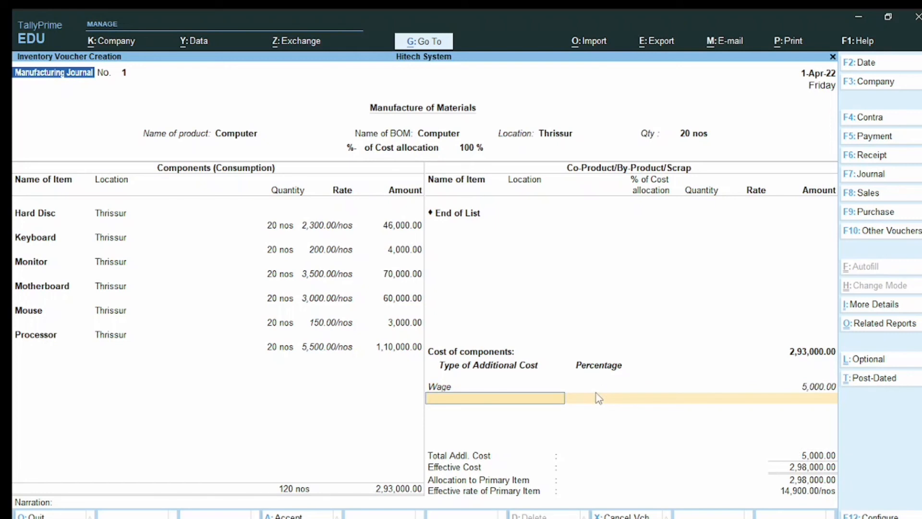
- Start a second additional-cost ledger named Power under Direct Expenses, with the type of ledger Not Applicable
key("alt+c")
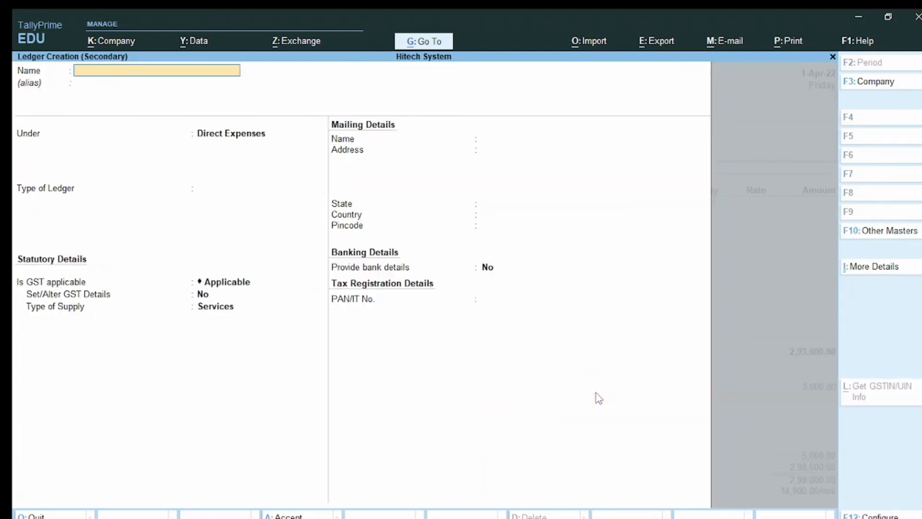
type("Powe")
key("Return")
key("Return")
key("Return")
key("Return")
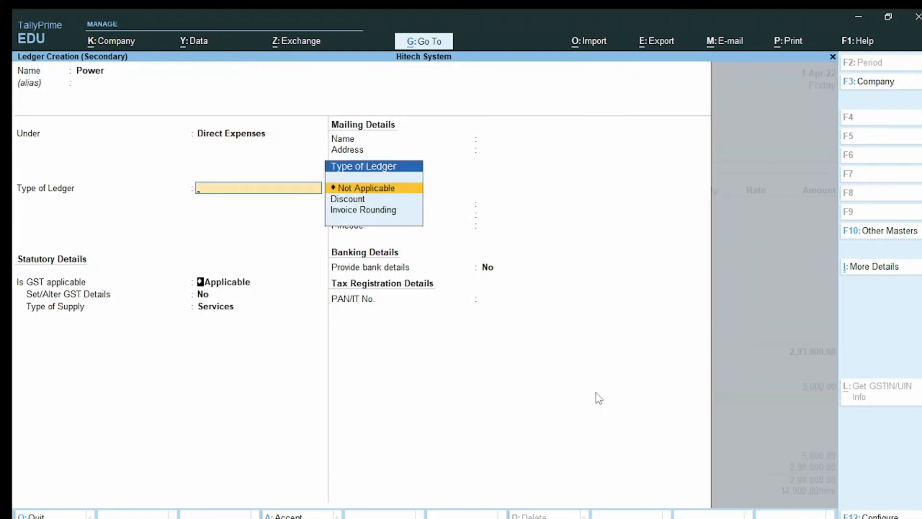
- Set GST to Not Applicable for the Power ledger, keep the remaining defaults and save it
type("N")
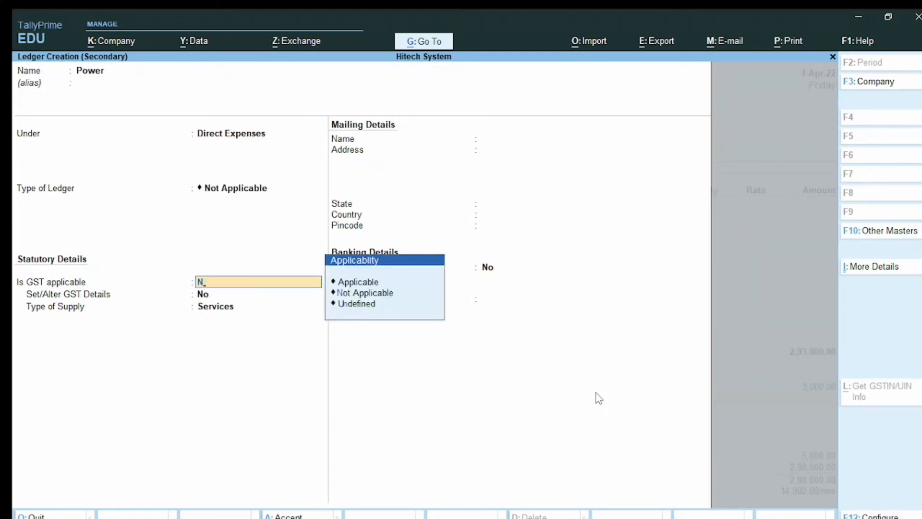
key("Return")
key("Return")
key("Return")
key("Return")
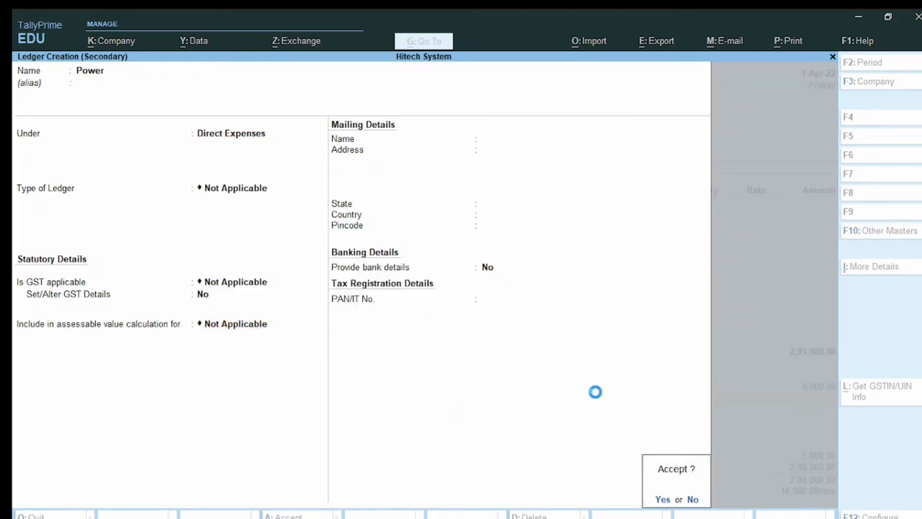
key("Return")
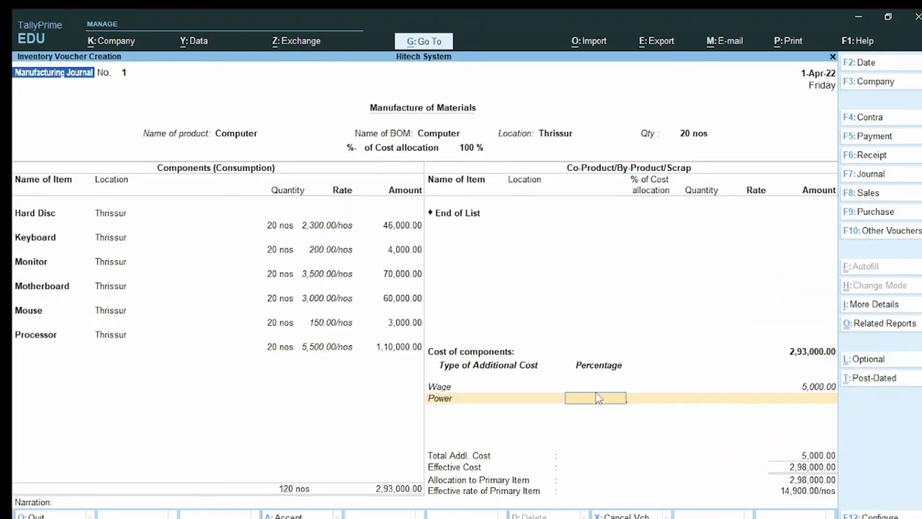
- Set the Power additional cost to 2 % and save the Manufacturing Journal voucher
type("2")
key("Return")
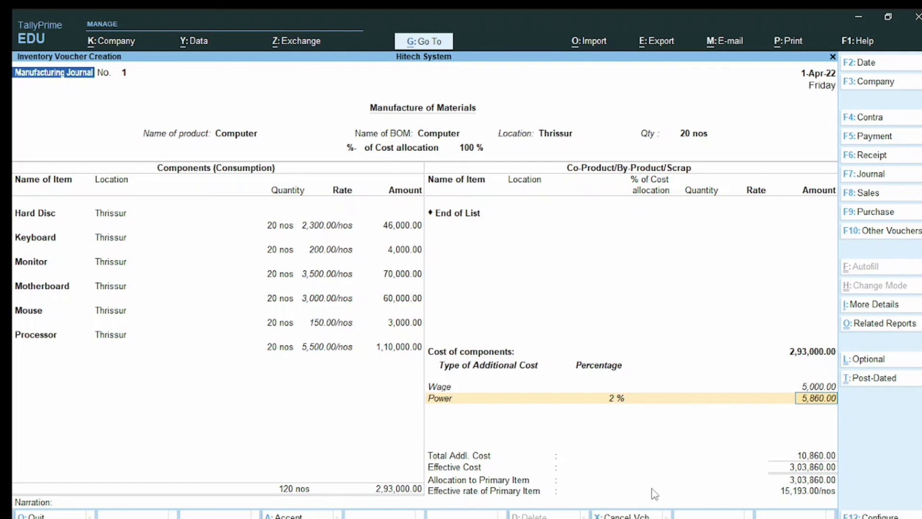
key("ctrl+a")
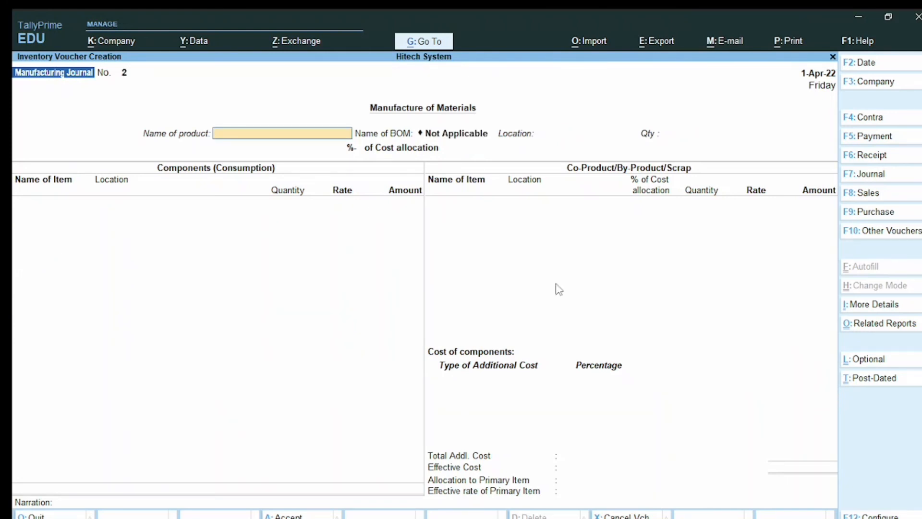